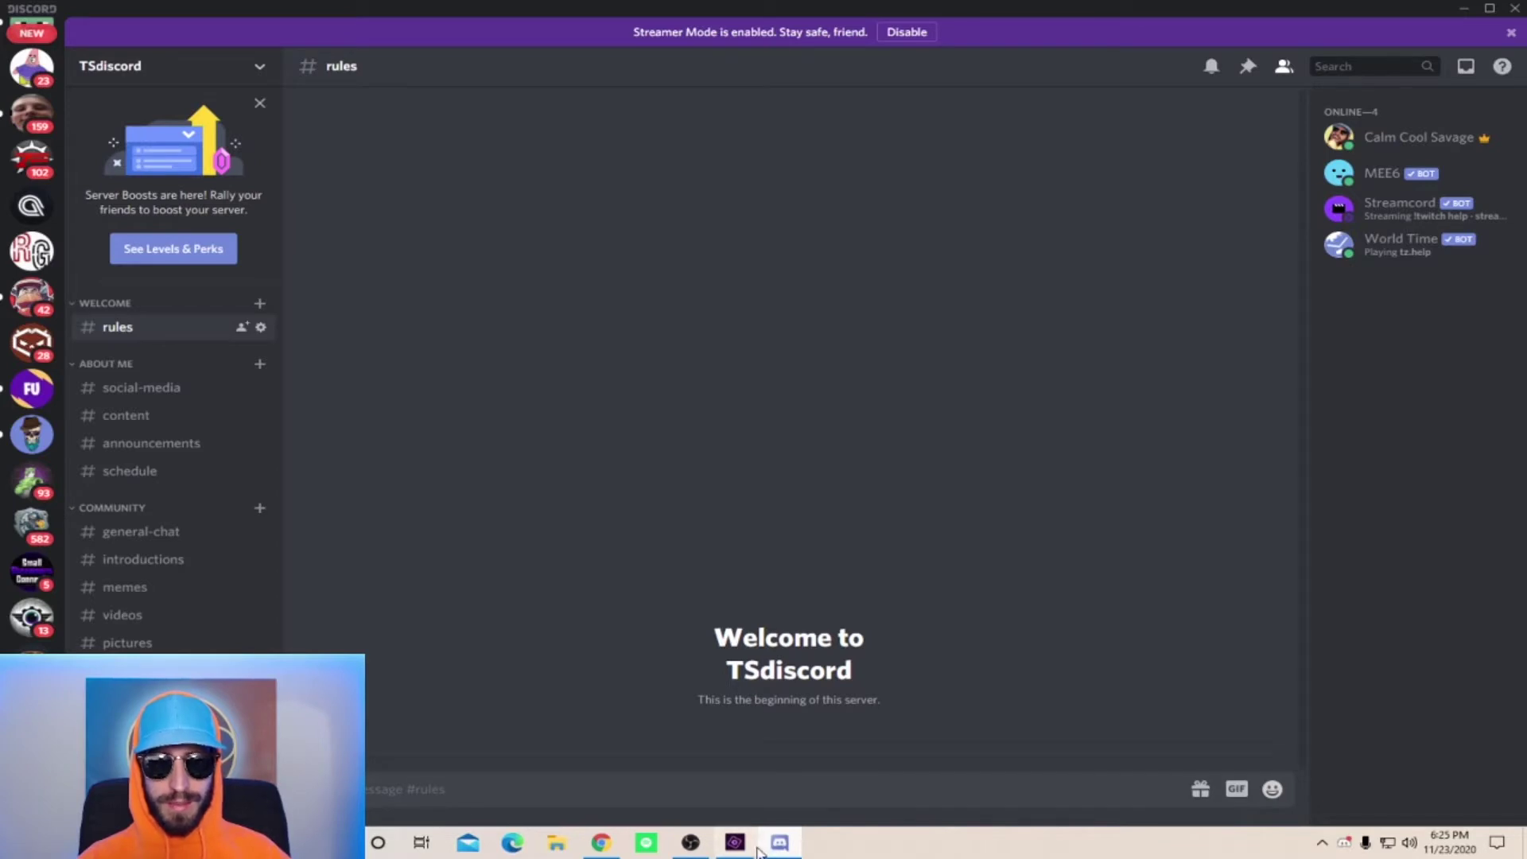
Step: Open the Roles page in the TSdiscord server's settings
click(261, 68)
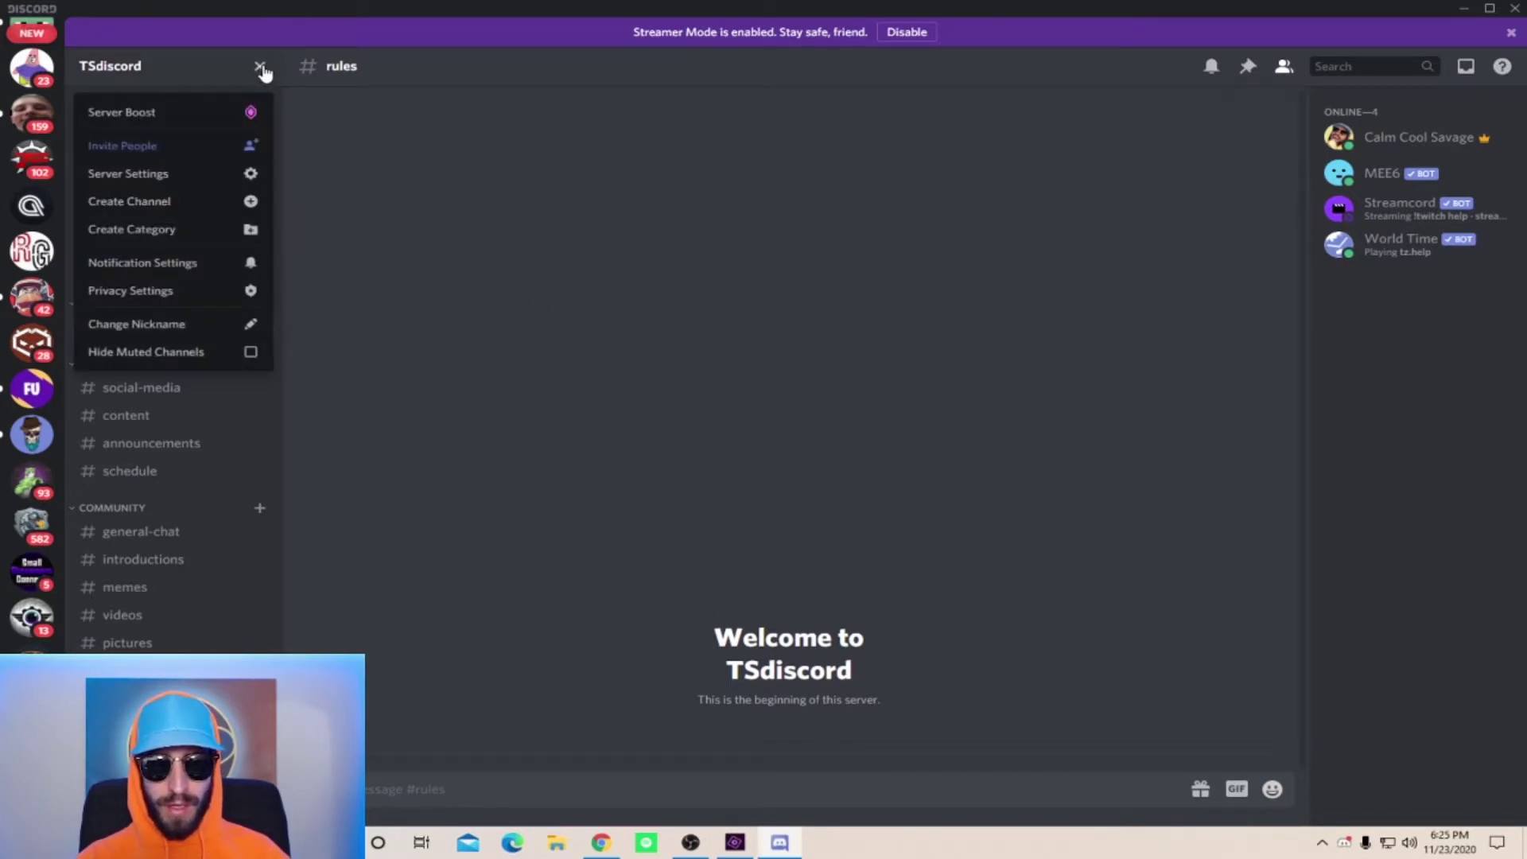
click(183, 181)
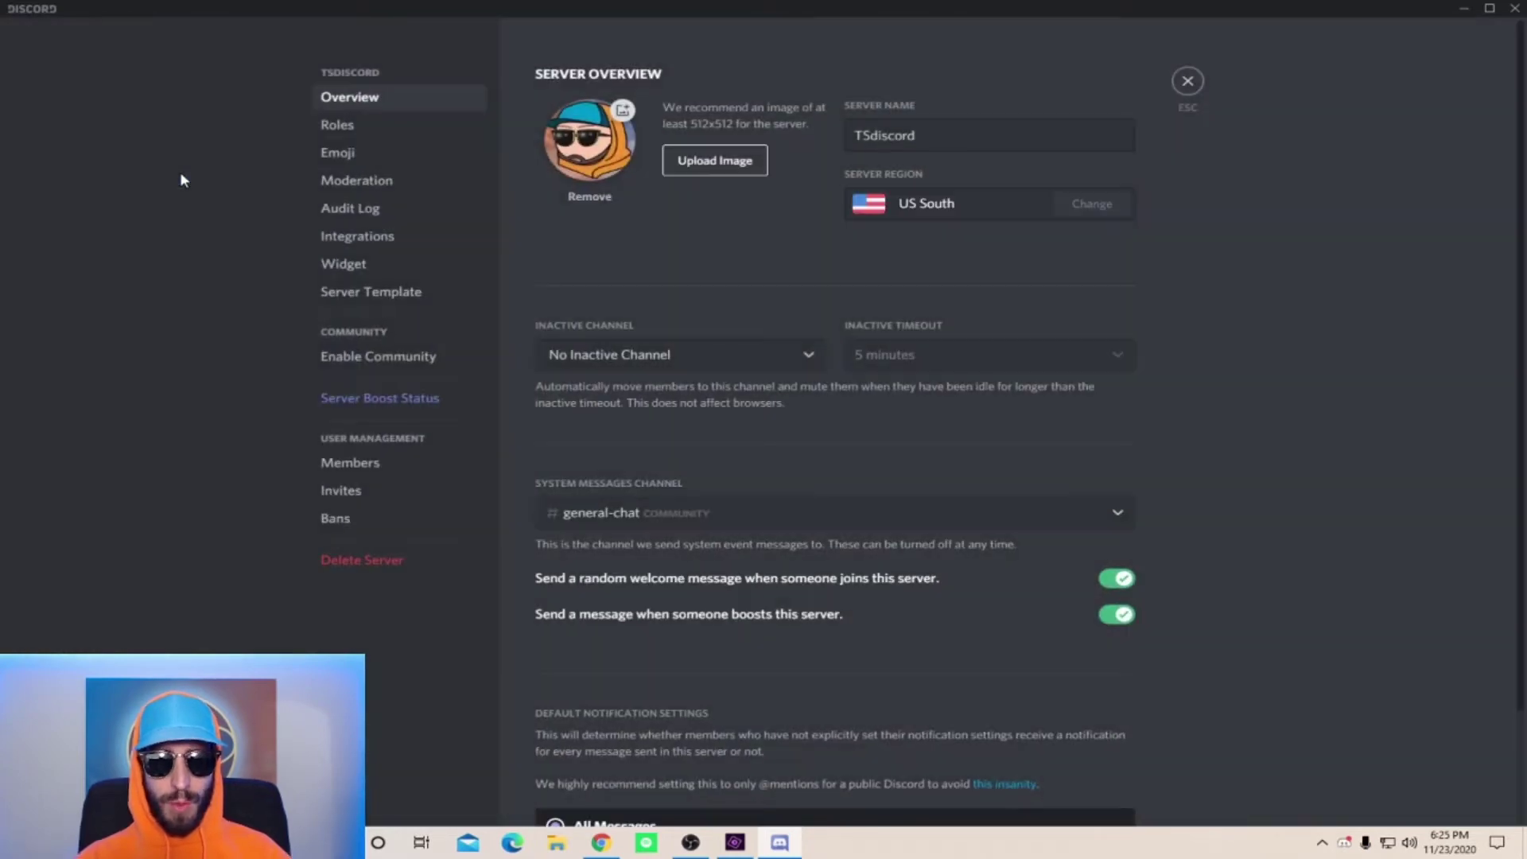
click(336, 126)
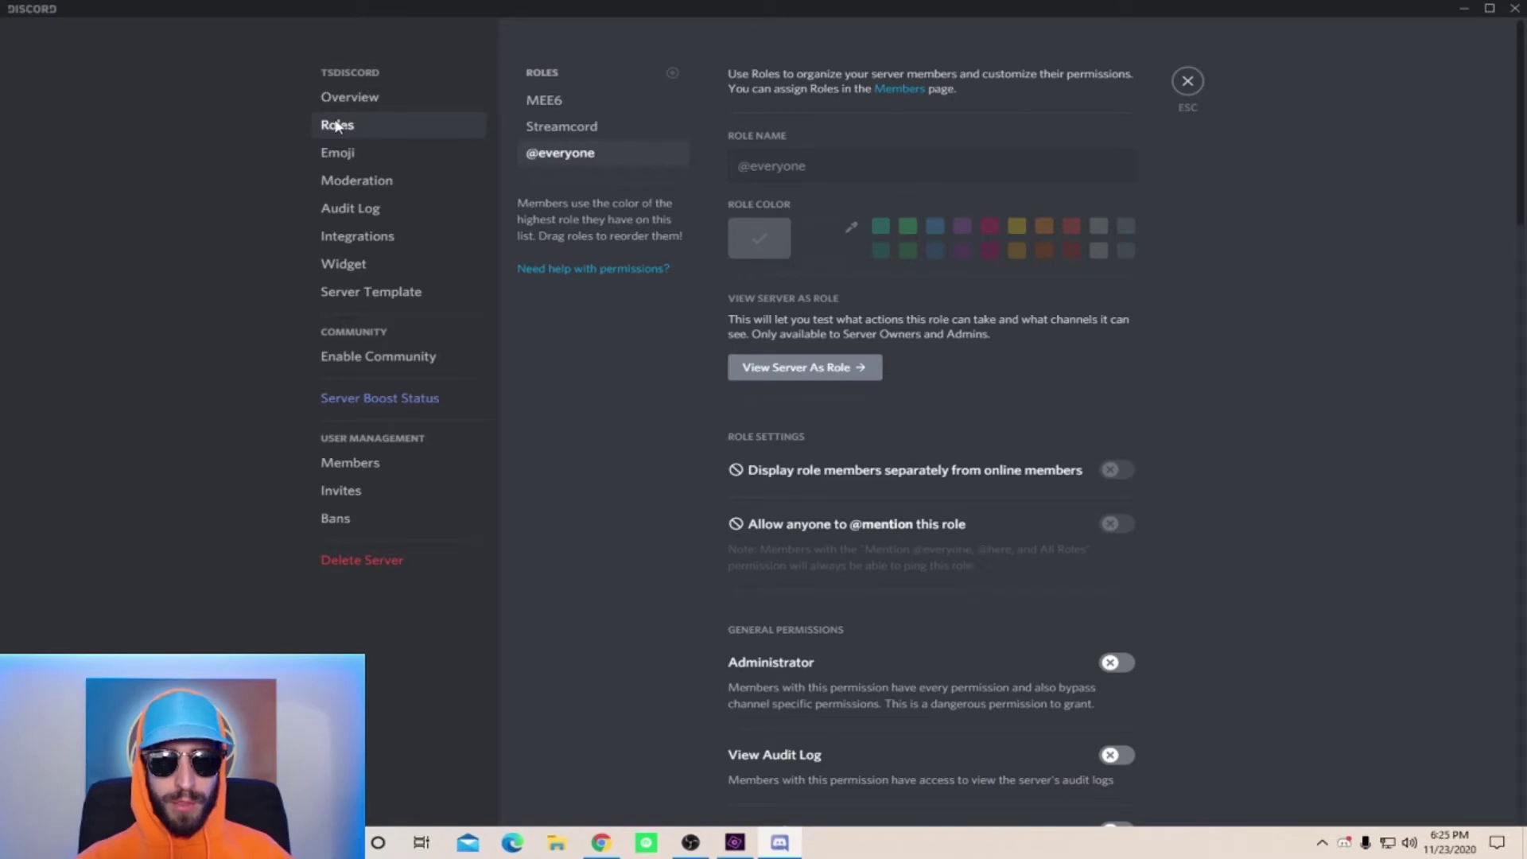
Step: Create a role named "New member" and give it the bright teal role color
click(672, 74)
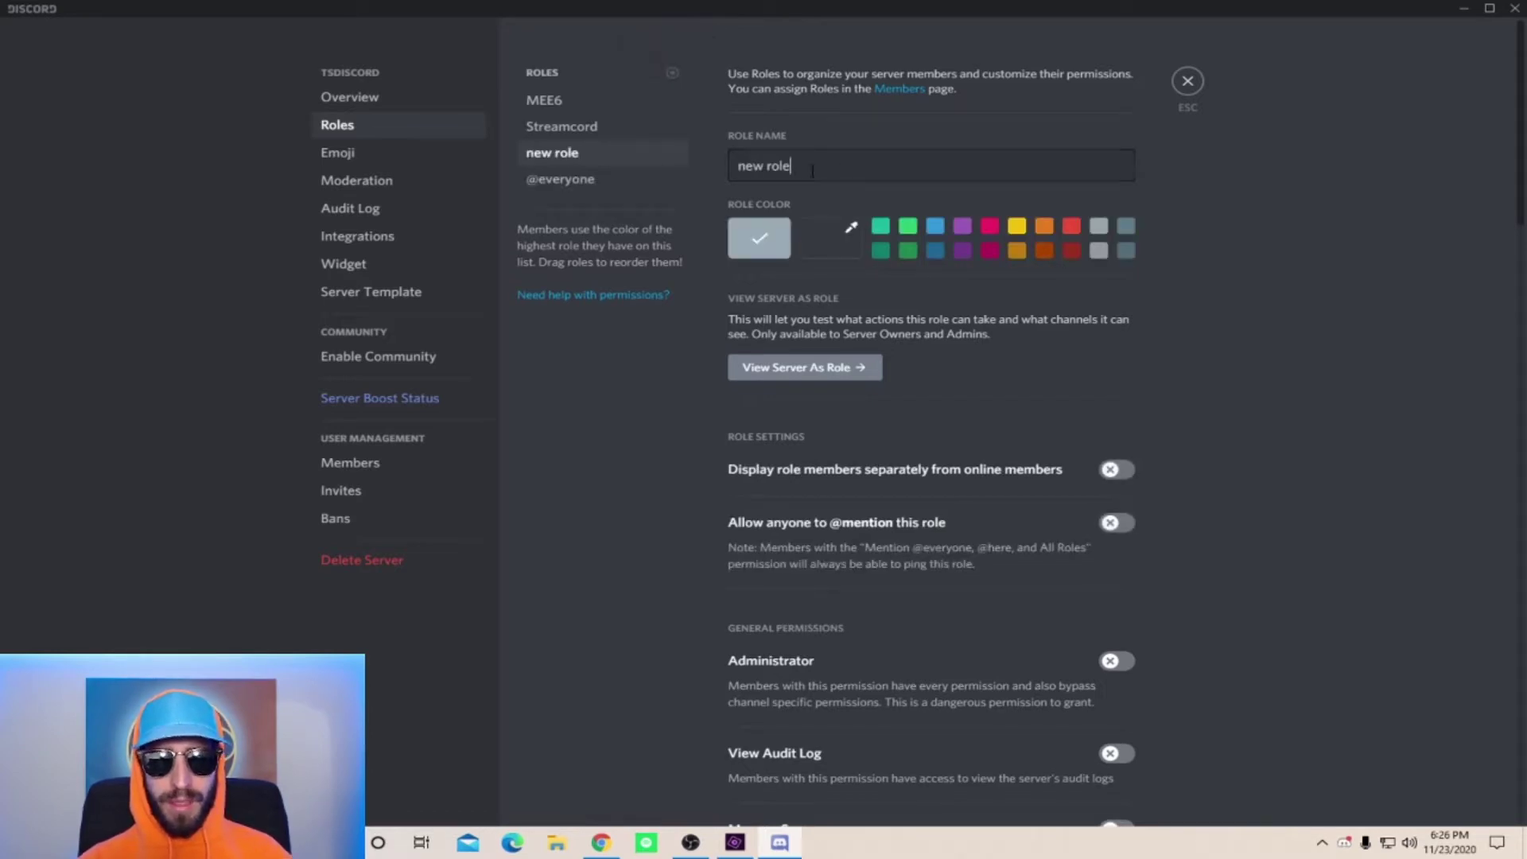
key(ctrl+a)
key(BackSpace)
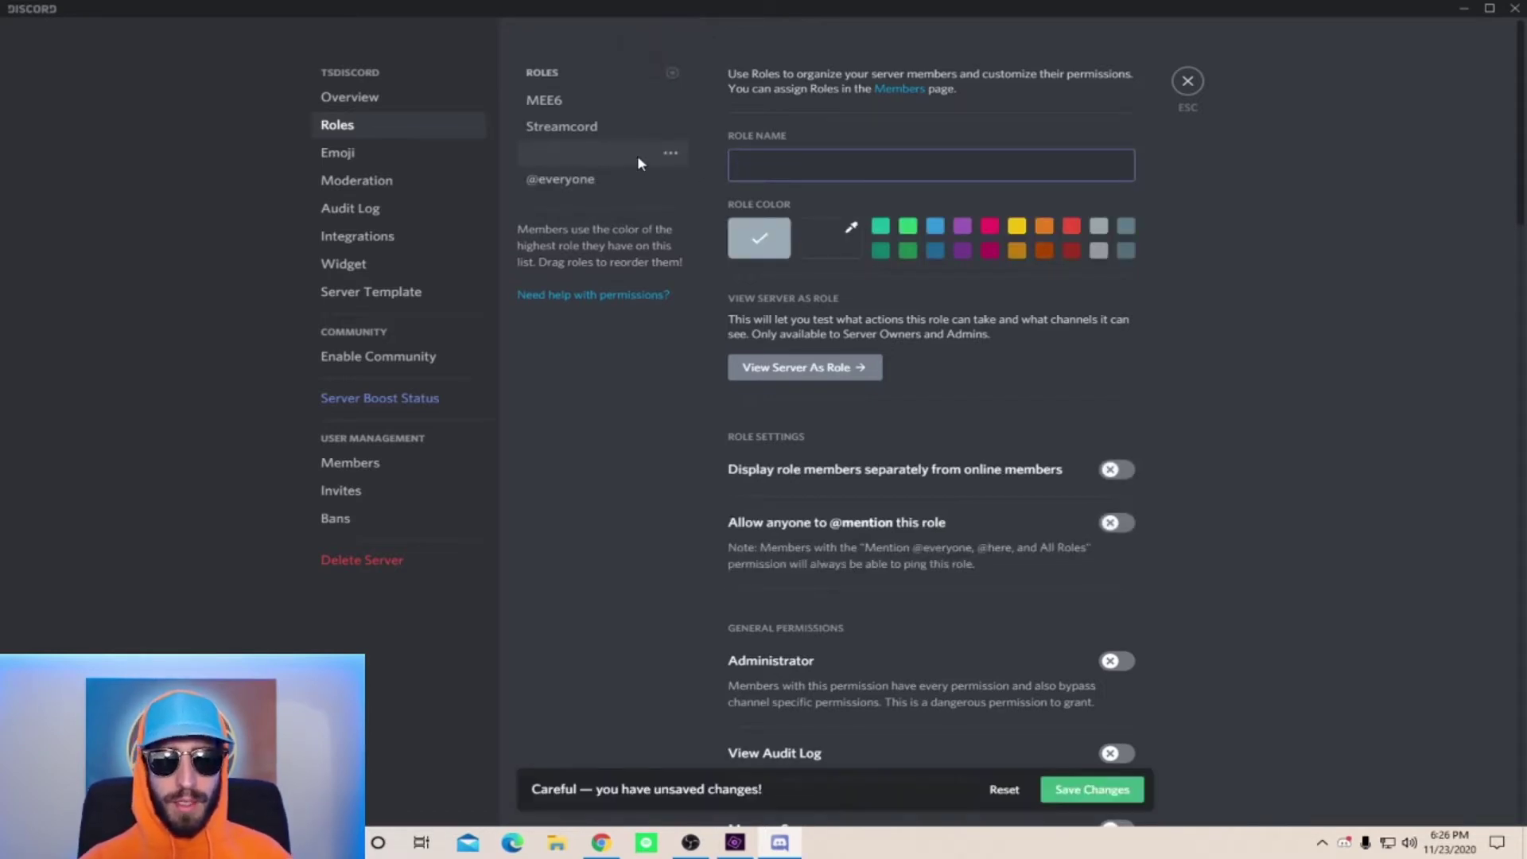
text(N)
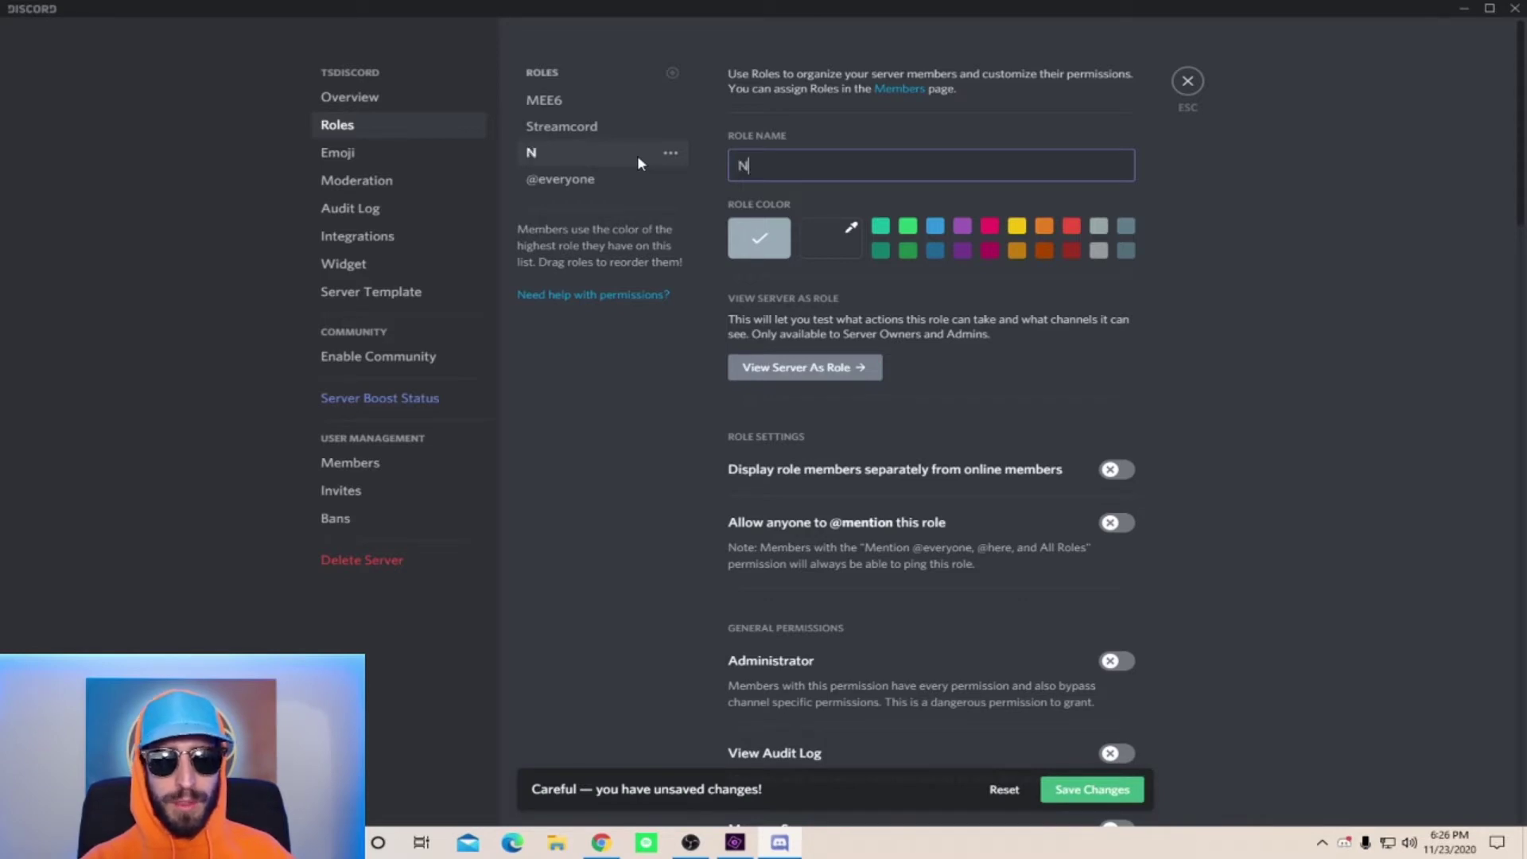
text(ew member)
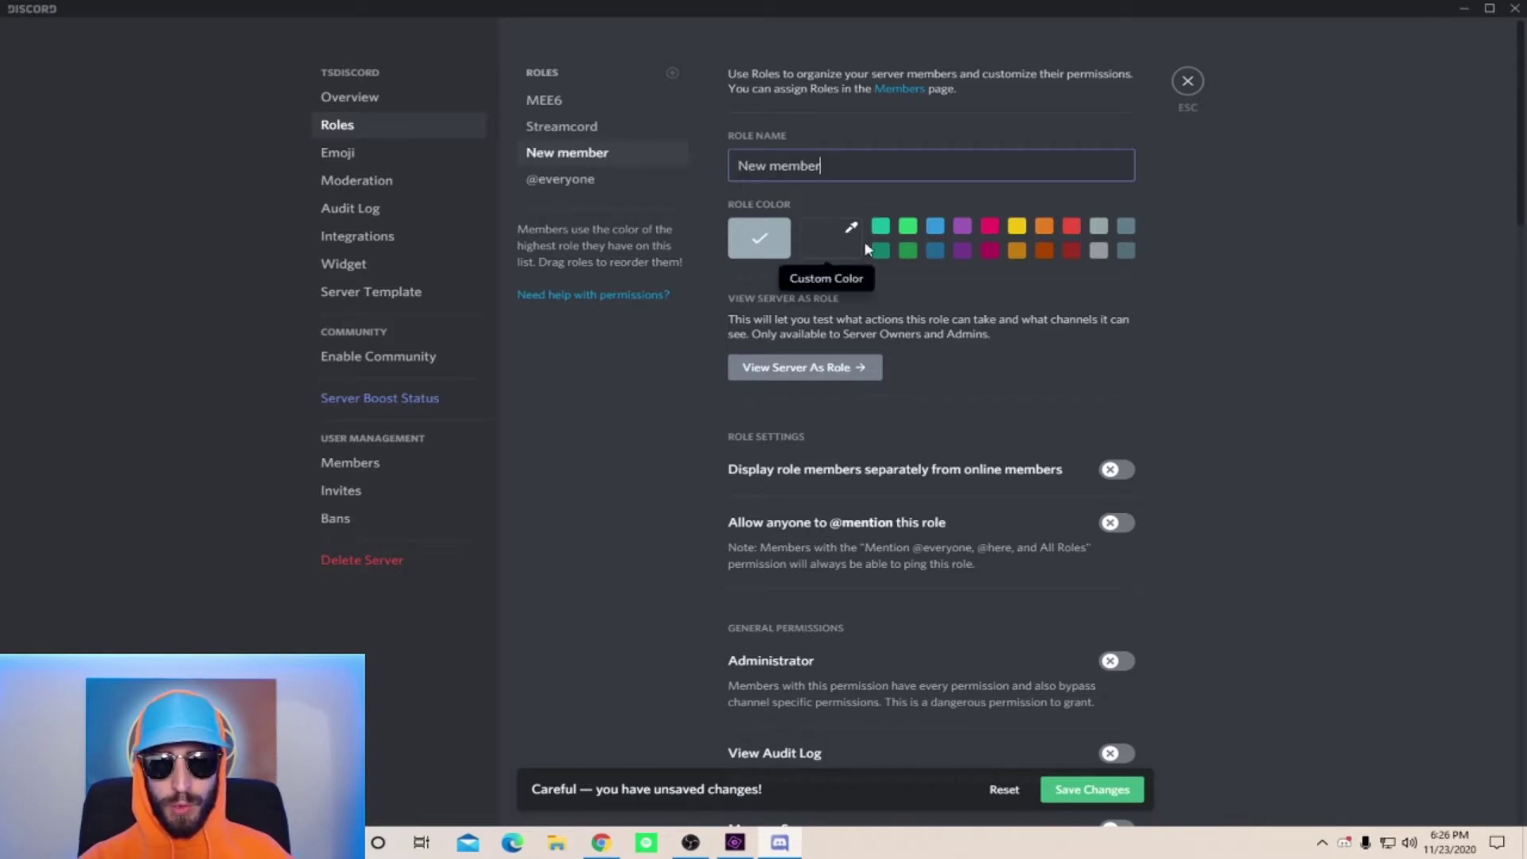
click(880, 227)
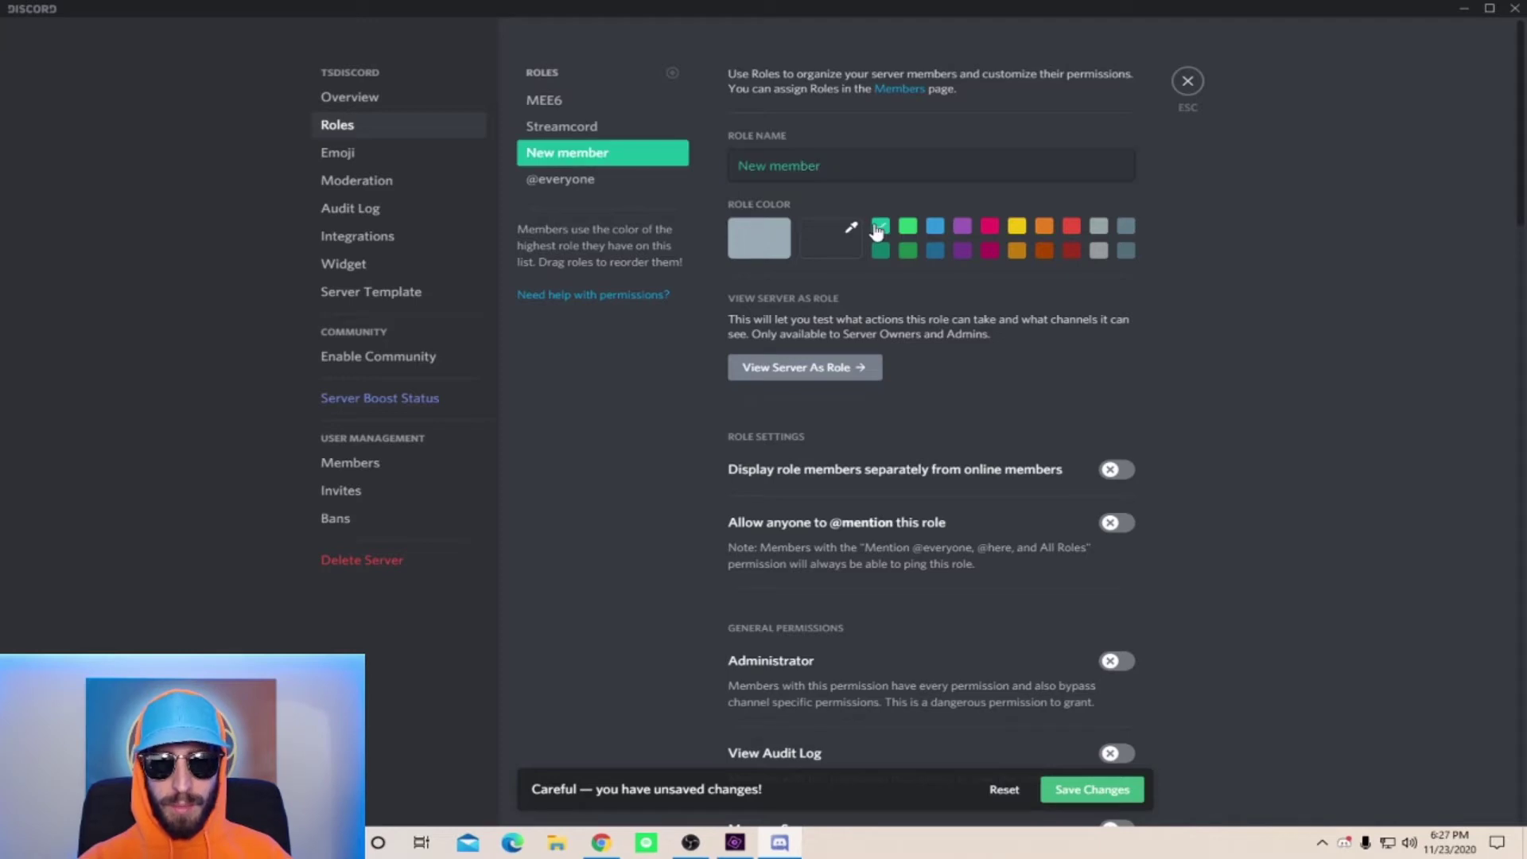
scroll(766, 343, down, 1)
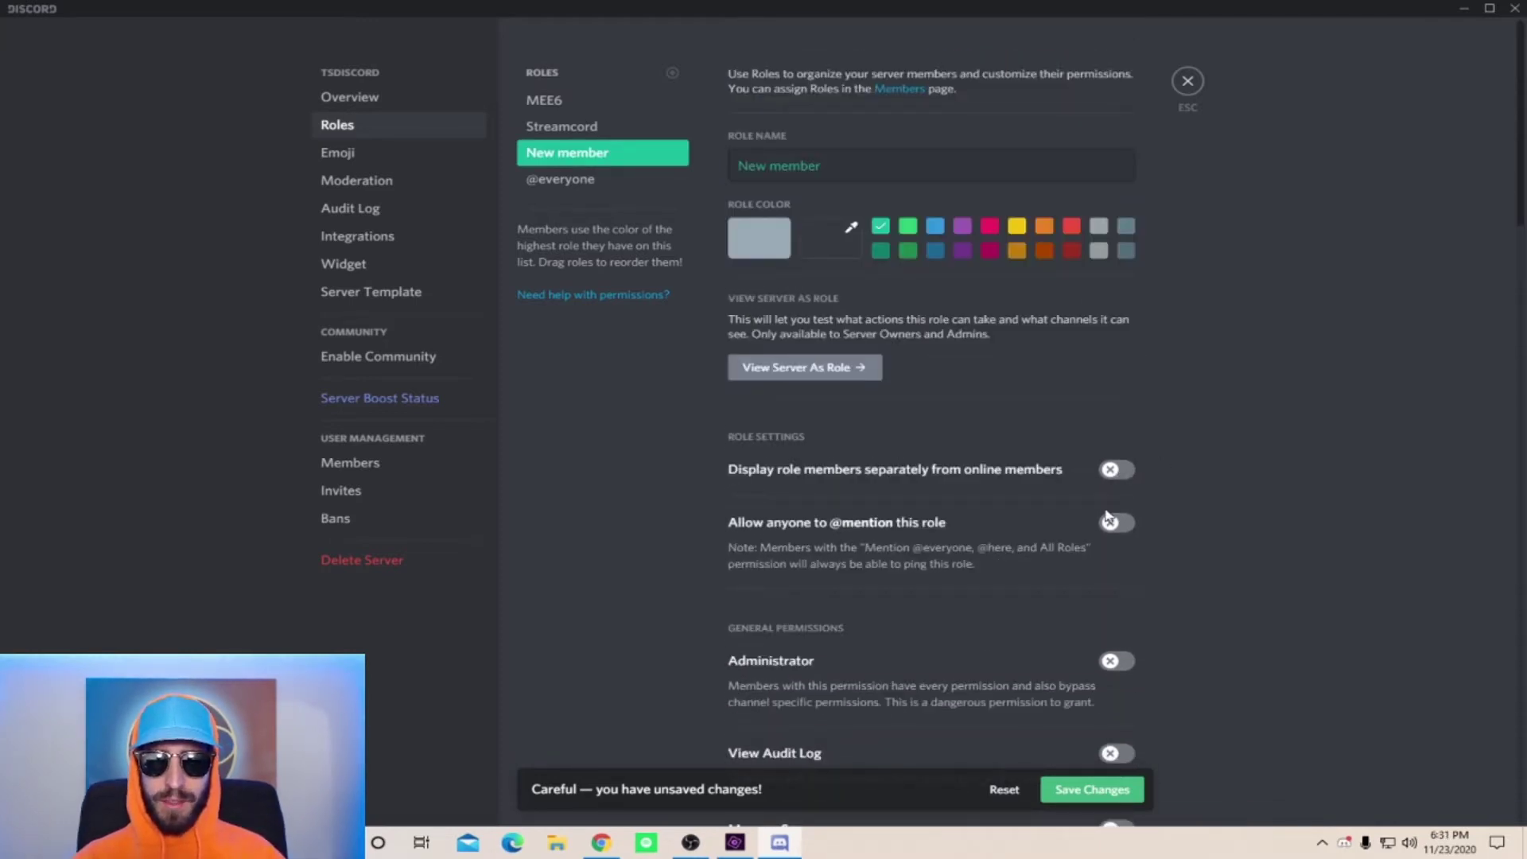
scroll(863, 448, down, 3)
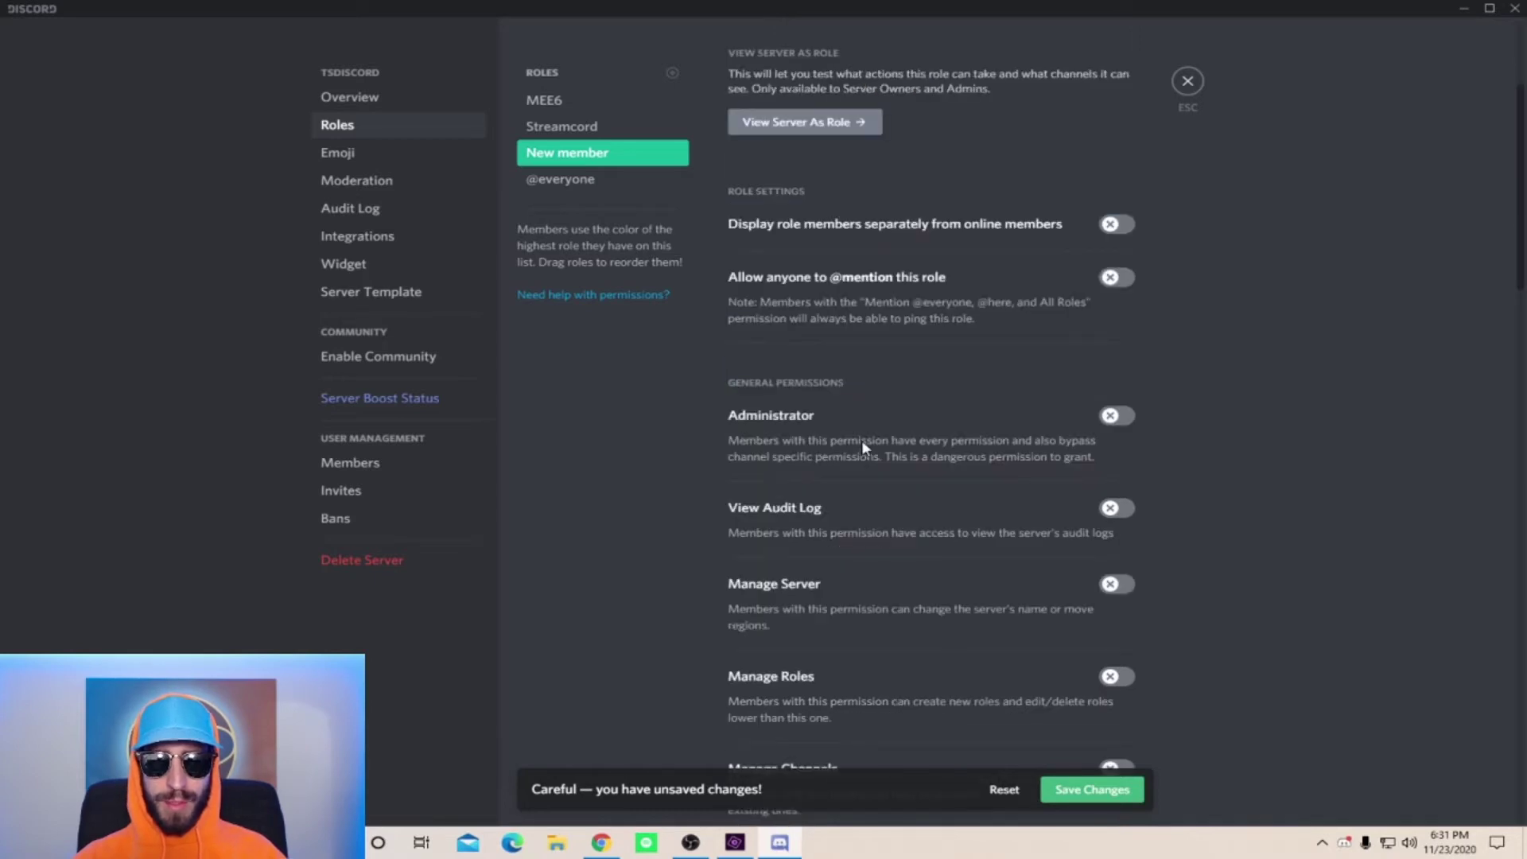
scroll(863, 447, down, 2)
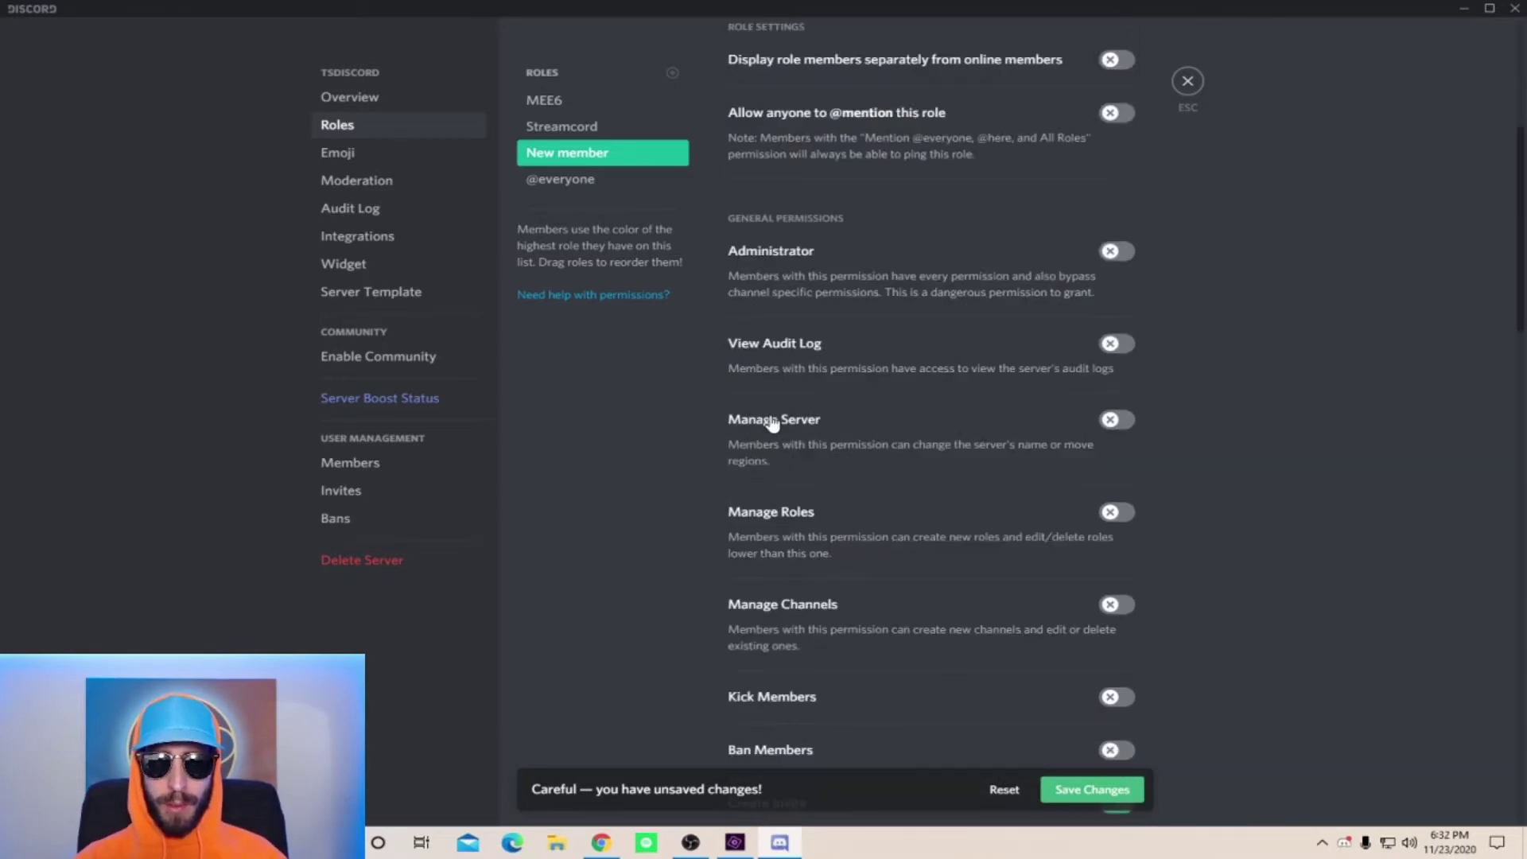
scroll(772, 422, down, 6)
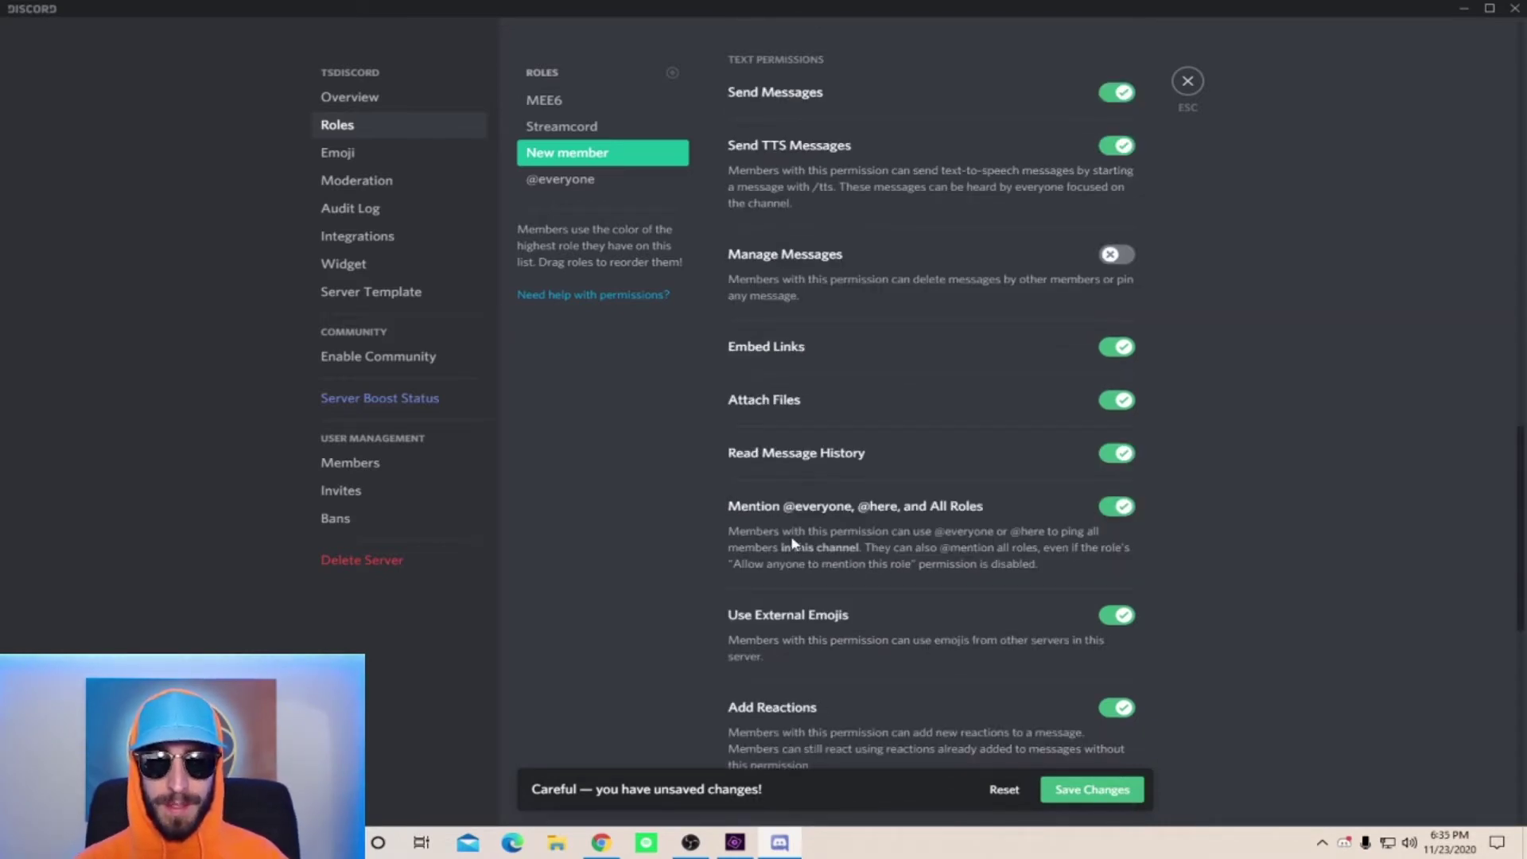
click(1117, 505)
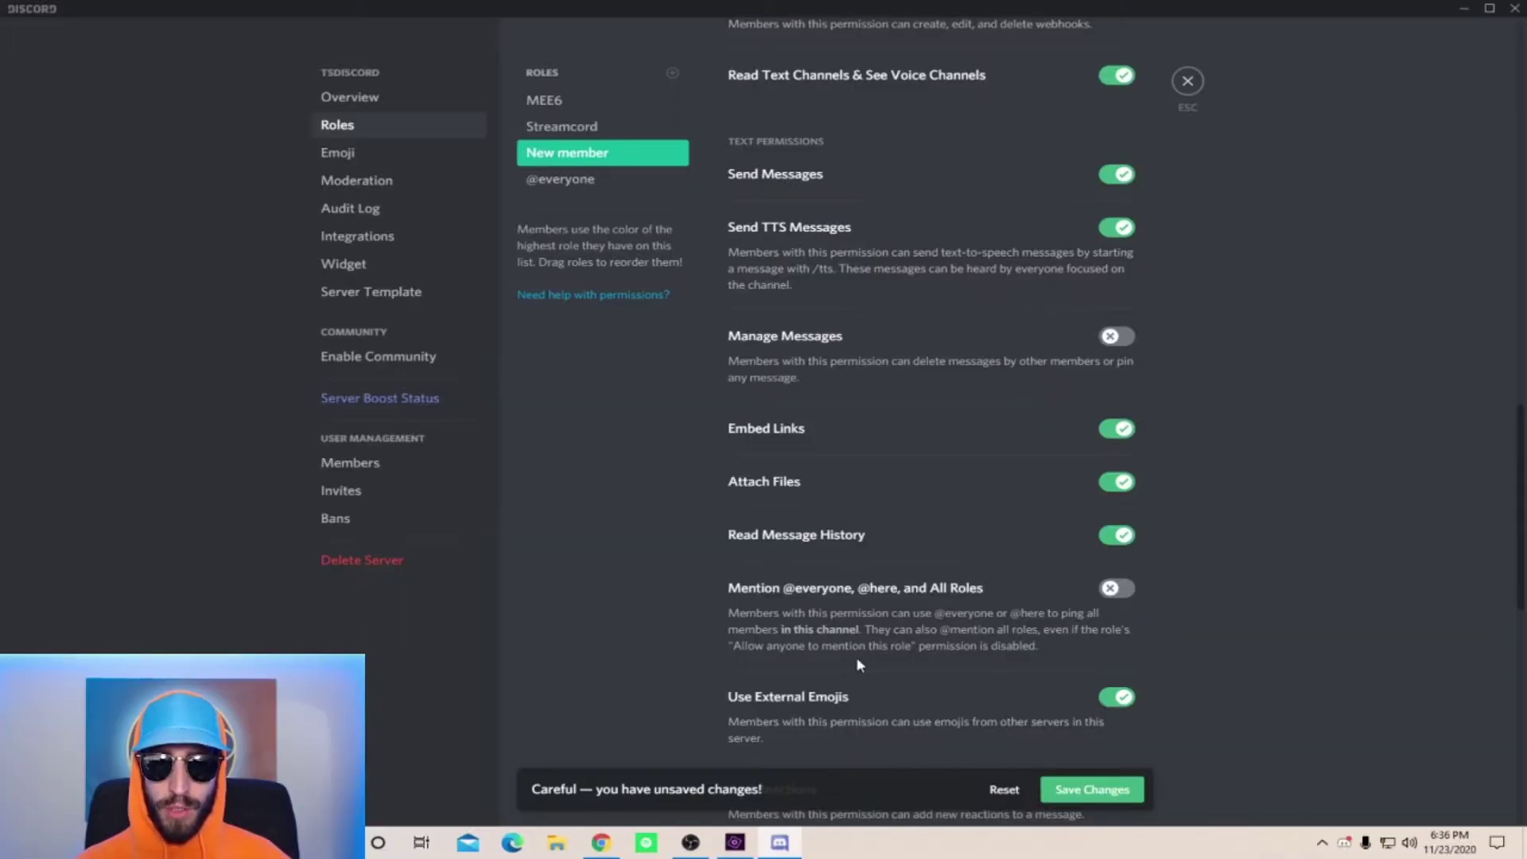
Step: Turn off the Change Nickname permission for the New member role
scroll(978, 602, up, 8)
scroll(967, 582, up, 8)
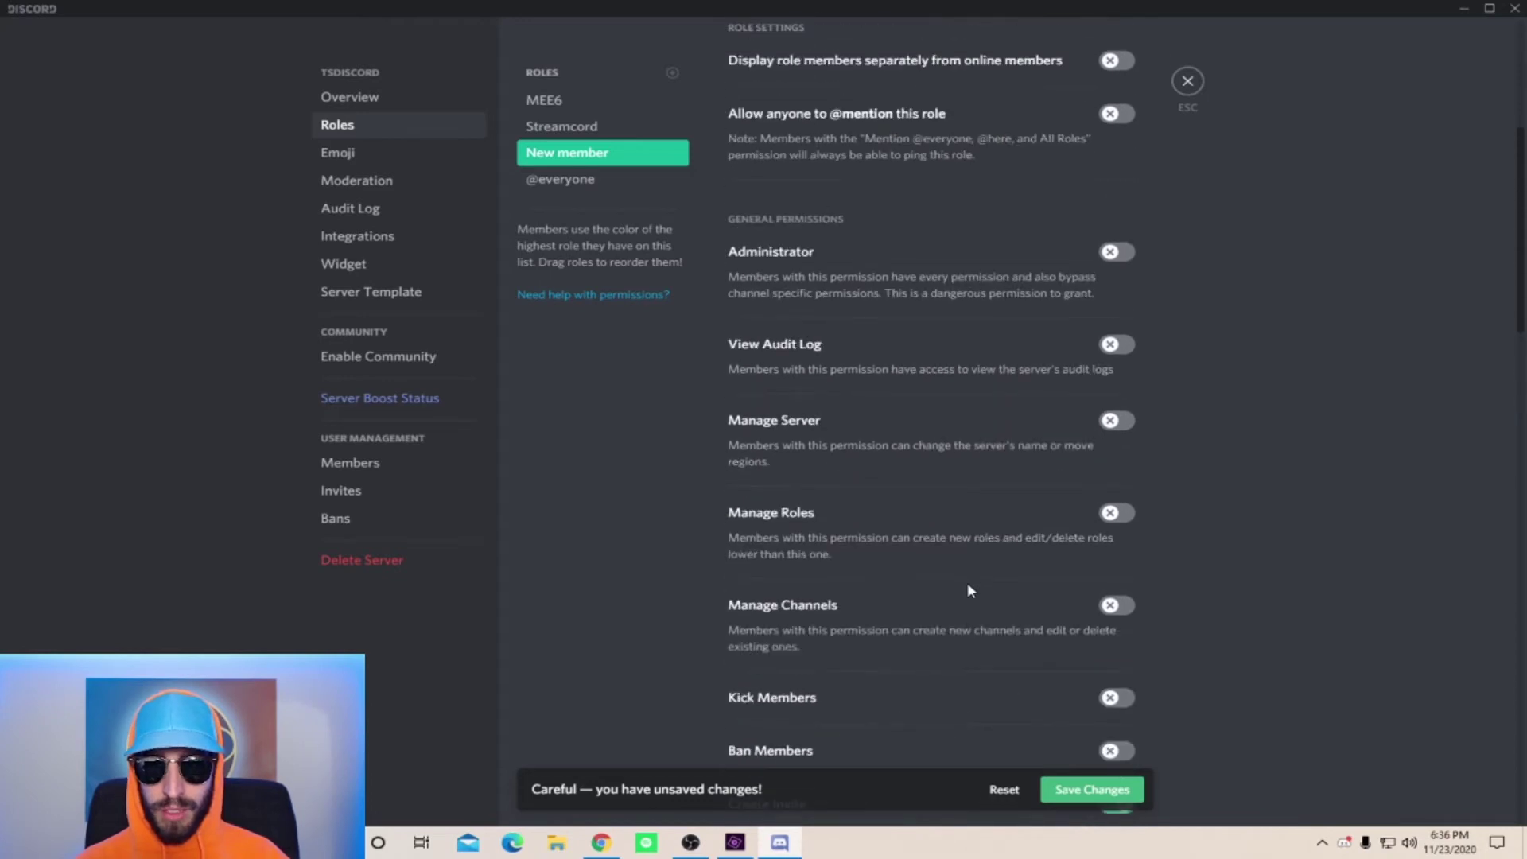
scroll(962, 575, down, 7)
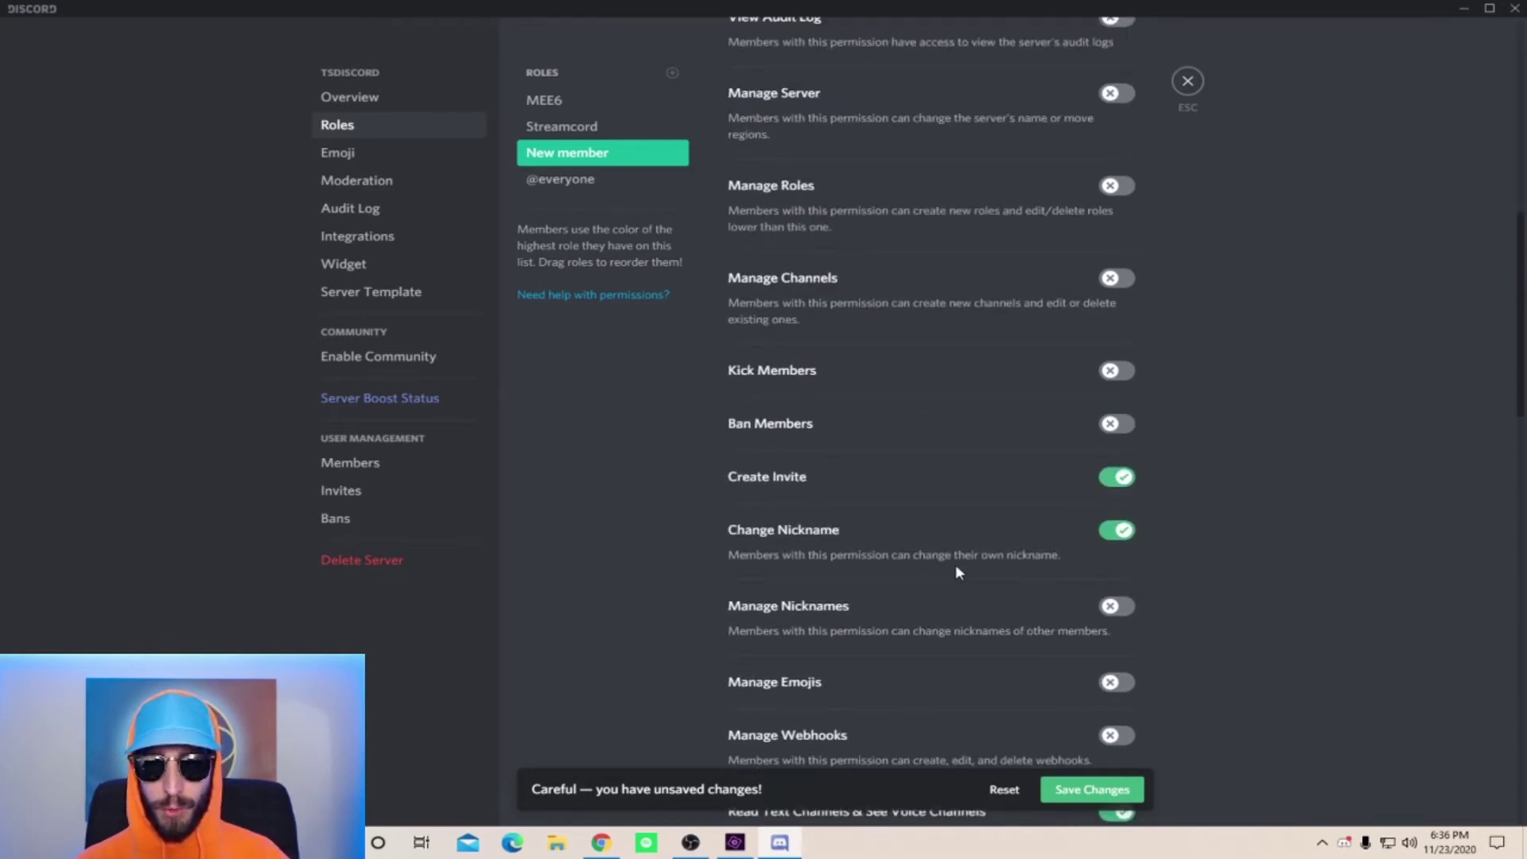
scroll(957, 568, down, 3)
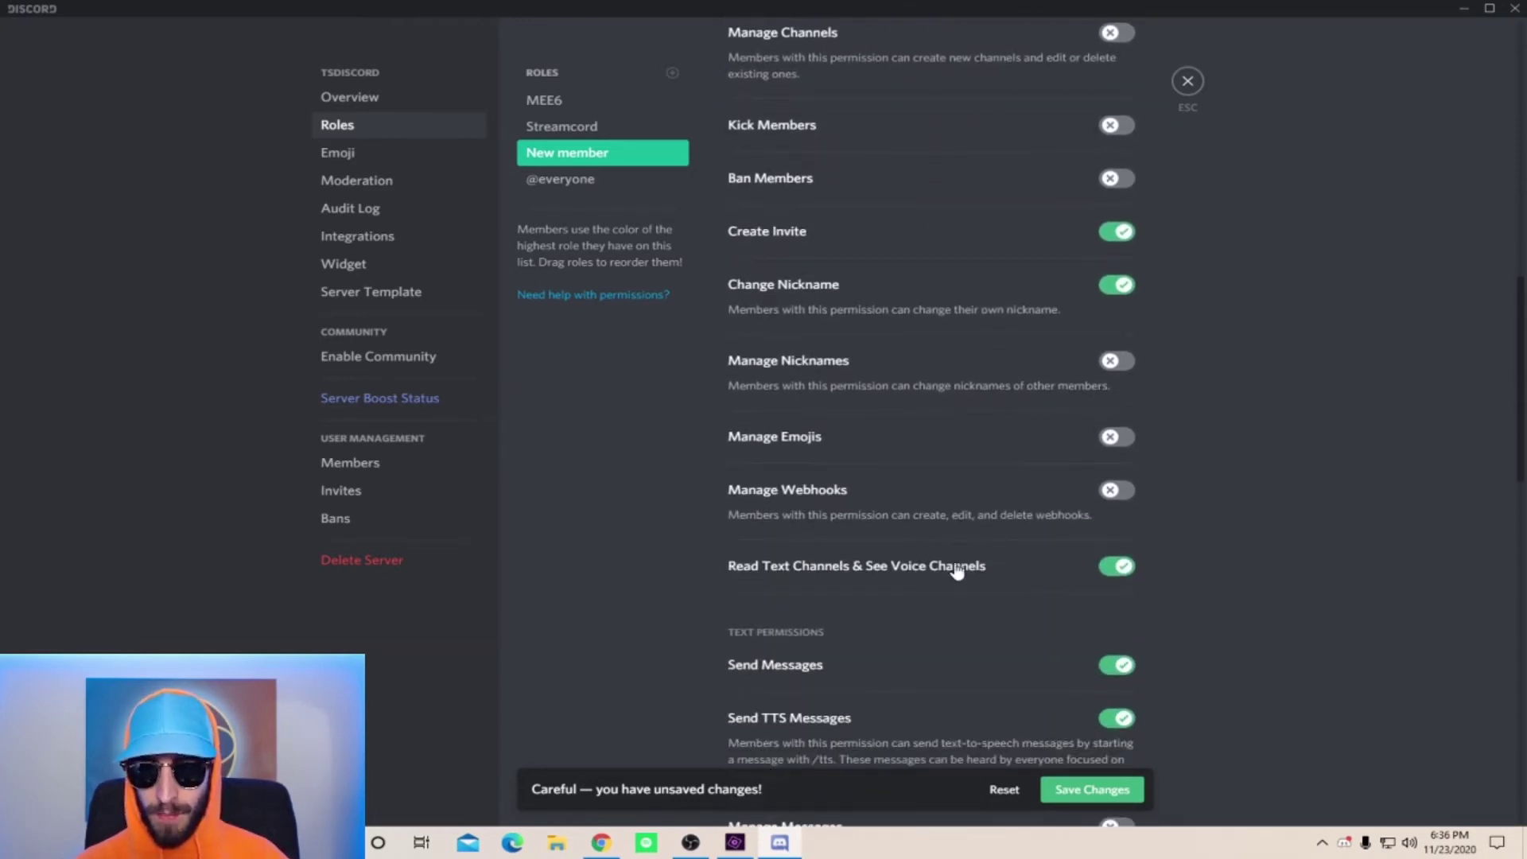
click(1104, 284)
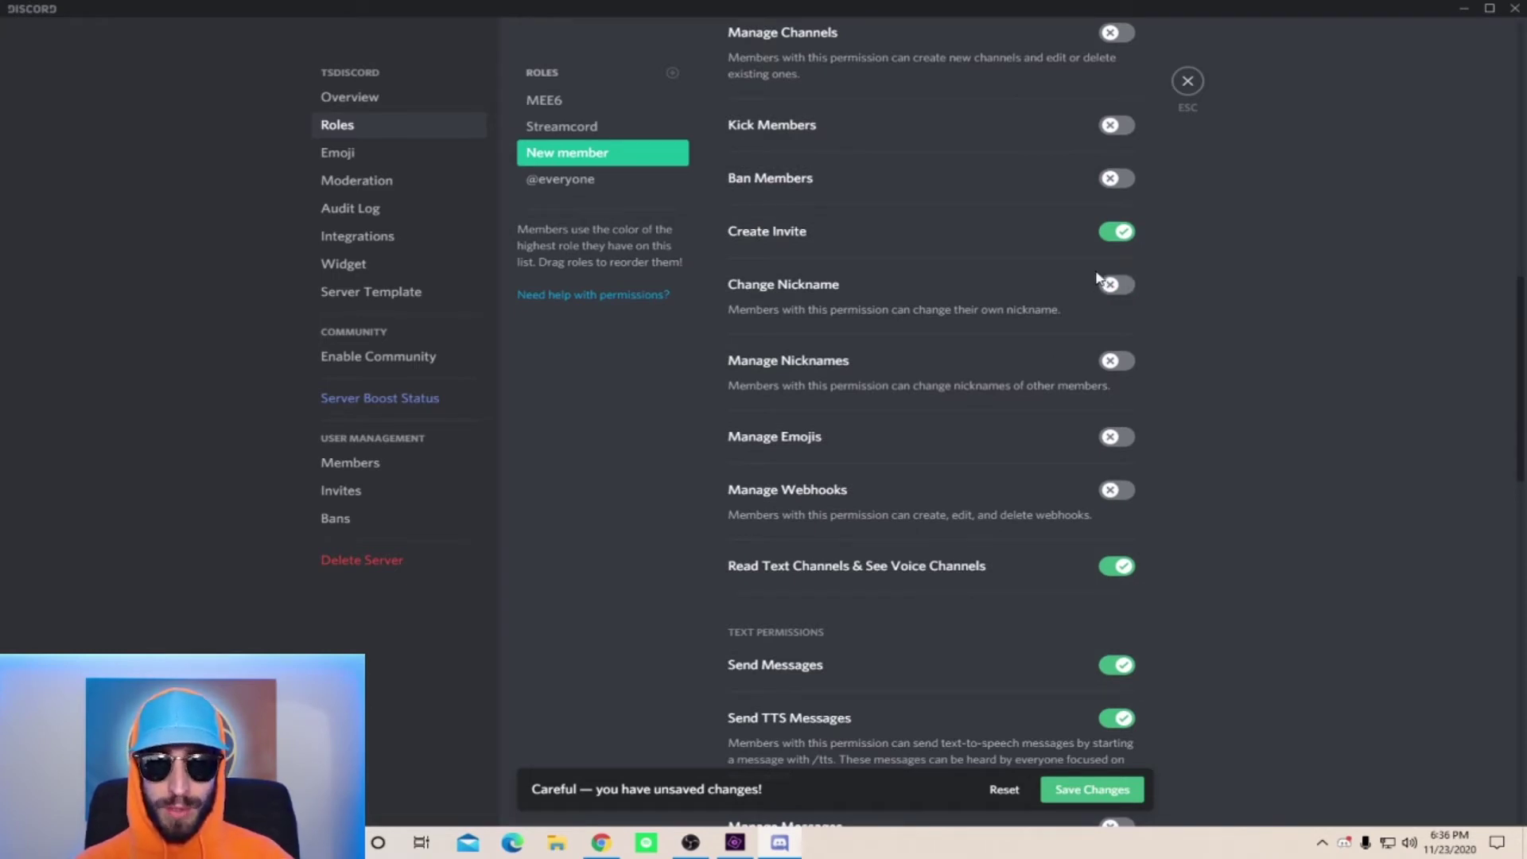
Step: Review the New member role's remaining text and voice permissions and save the role changes
scroll(1098, 278, down, 2)
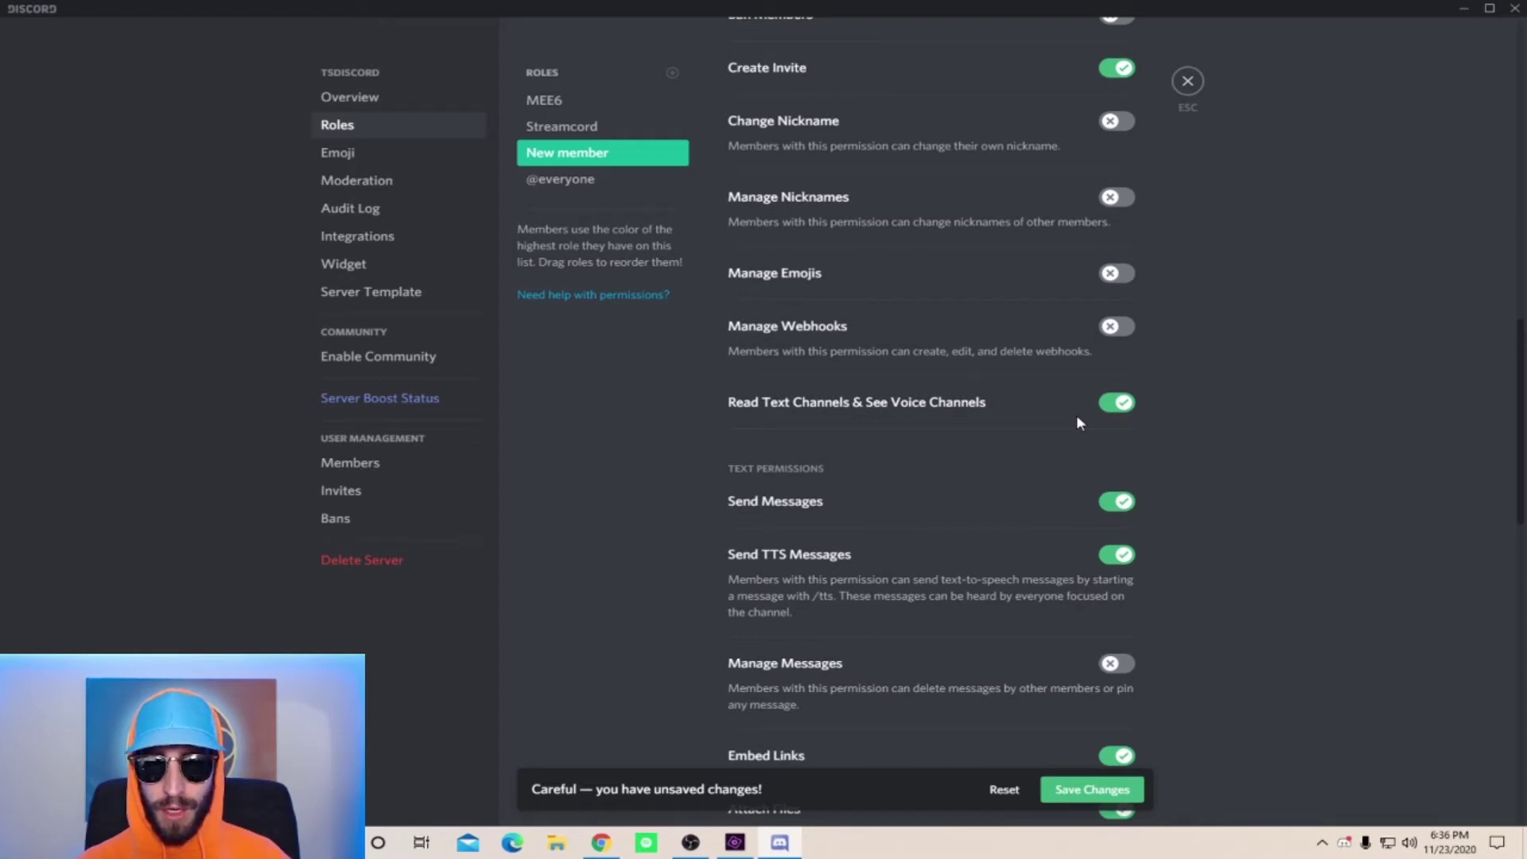
scroll(1077, 422, down, 1)
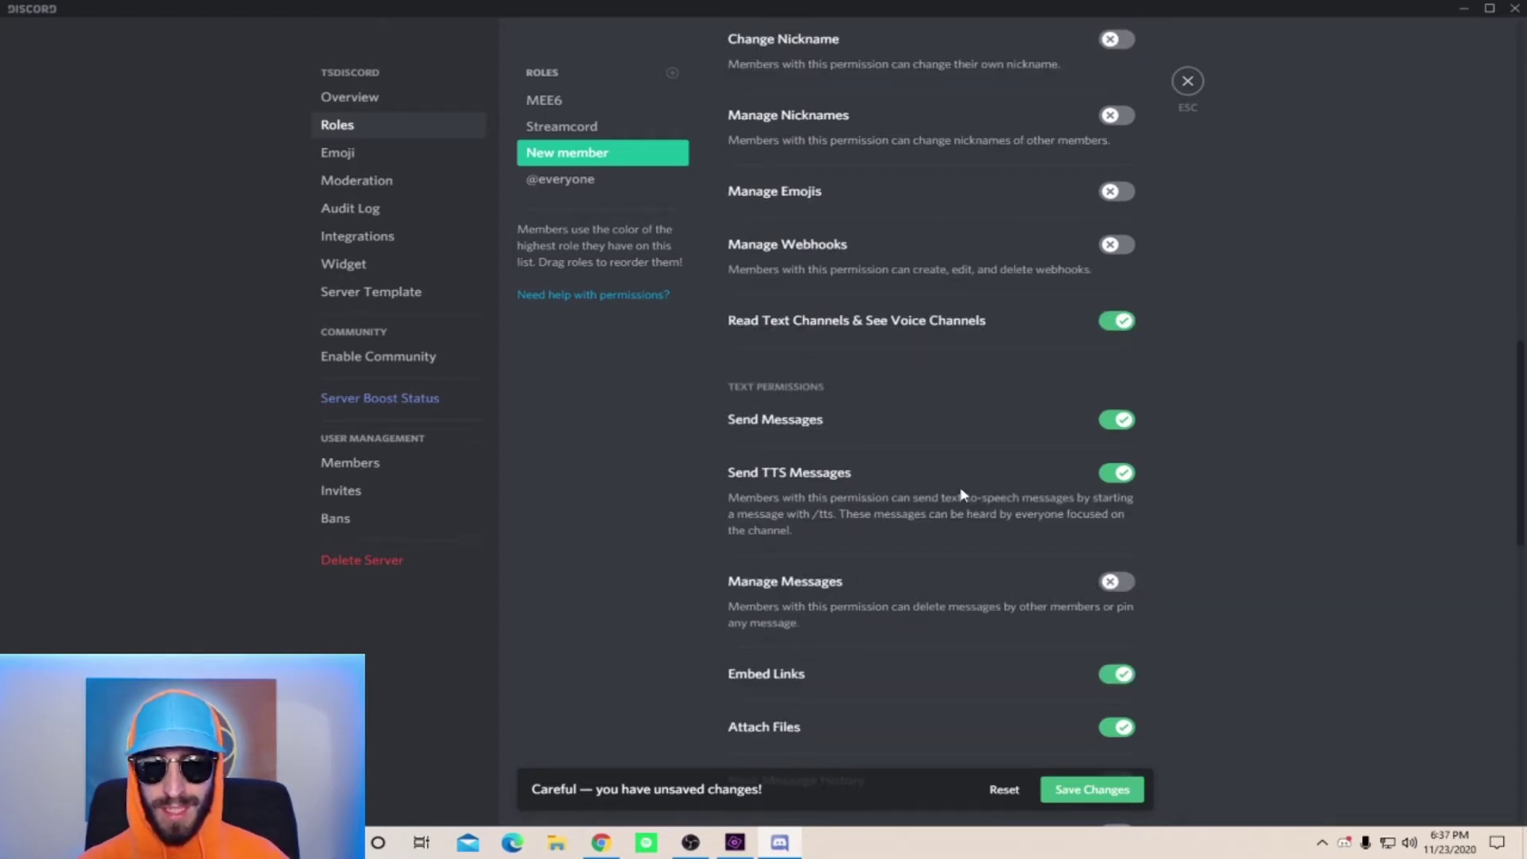
scroll(960, 494, down, 2)
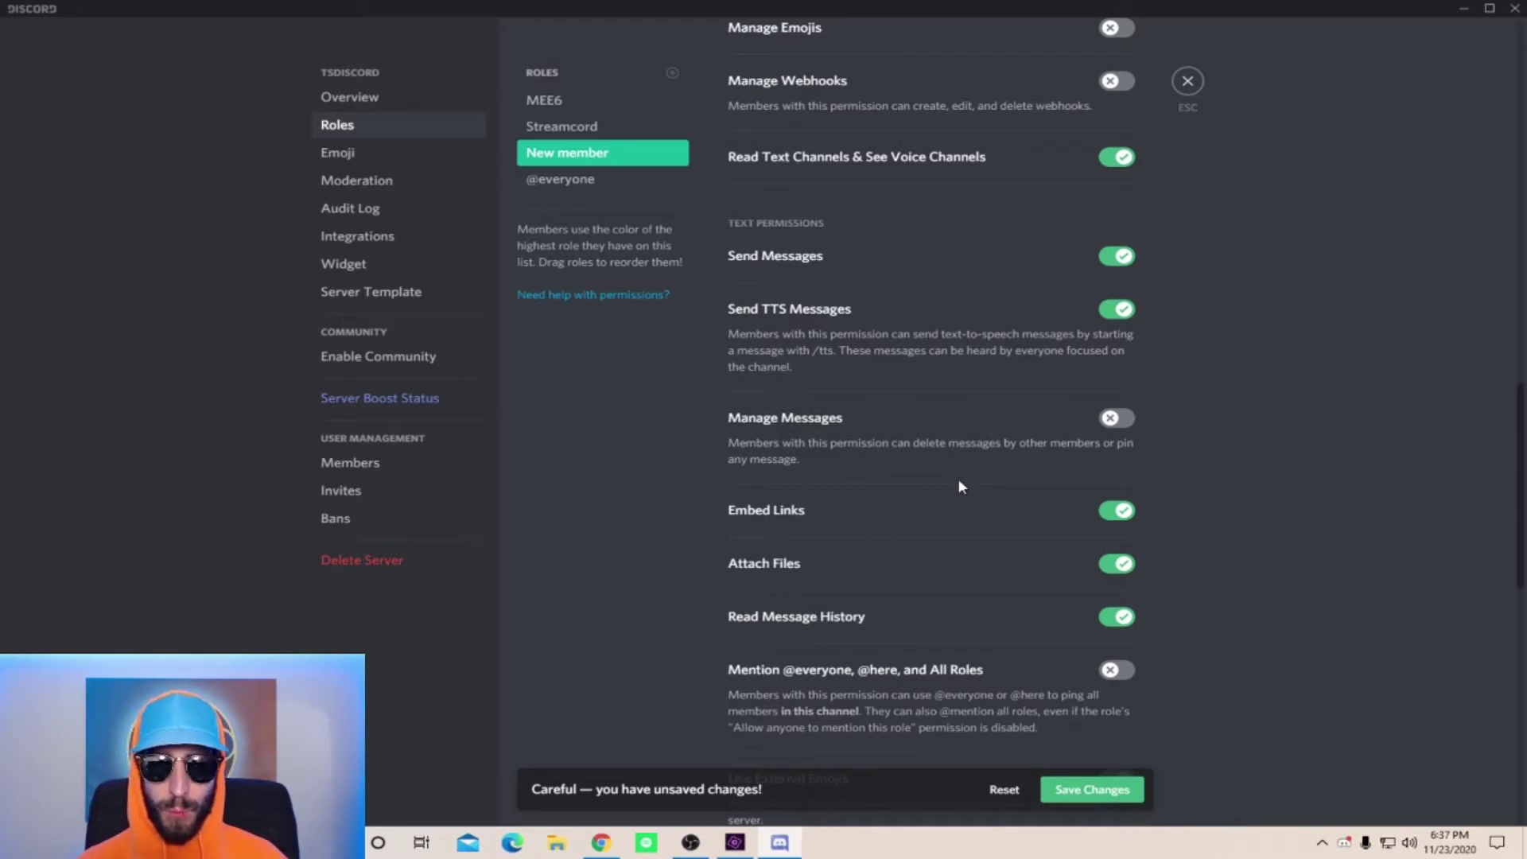
scroll(960, 486, down, 4)
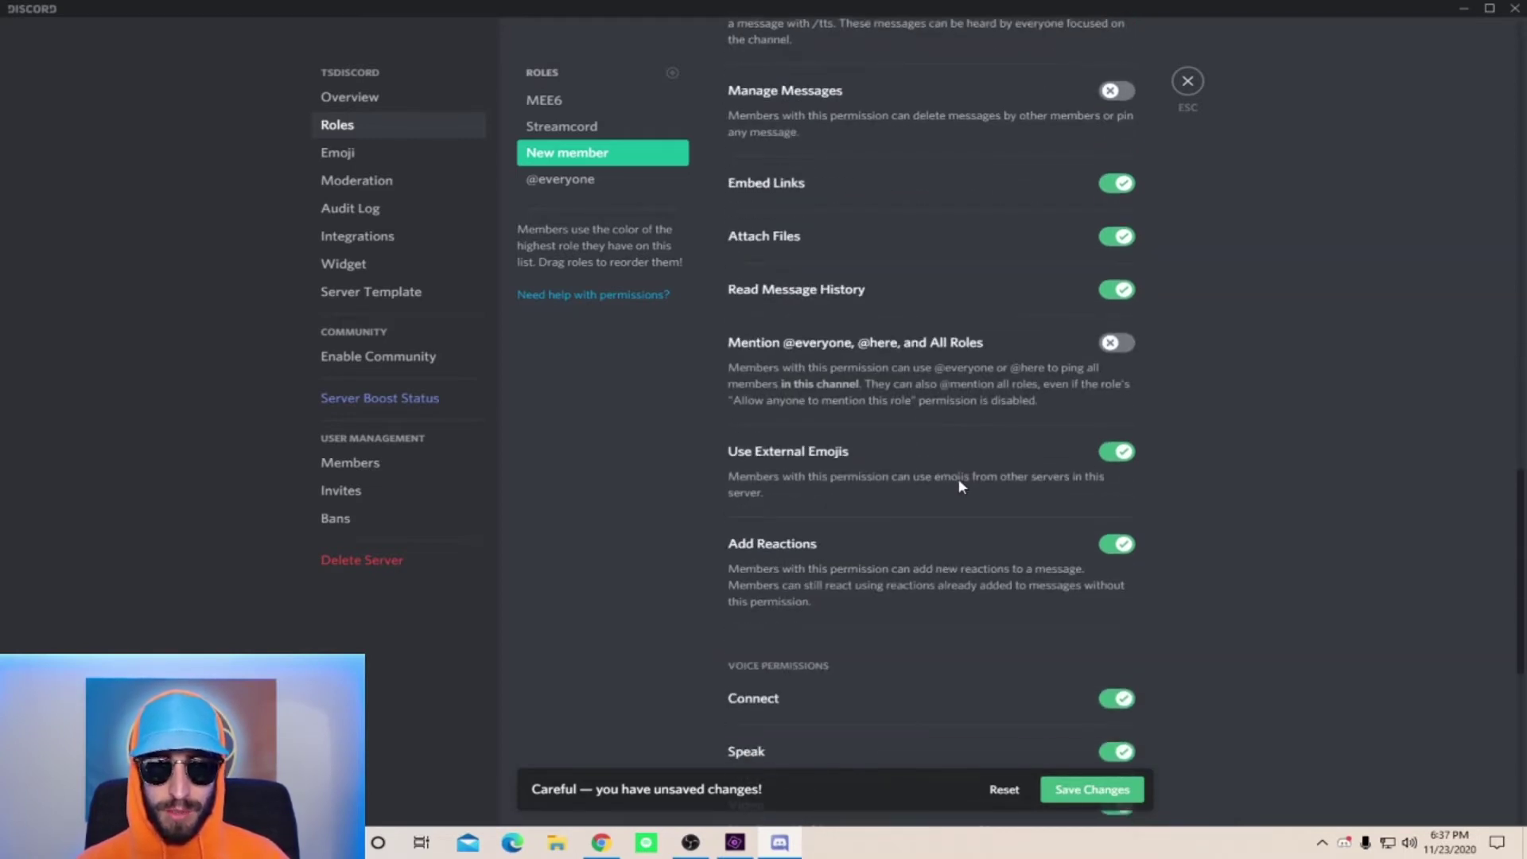
scroll(954, 477, down, 4)
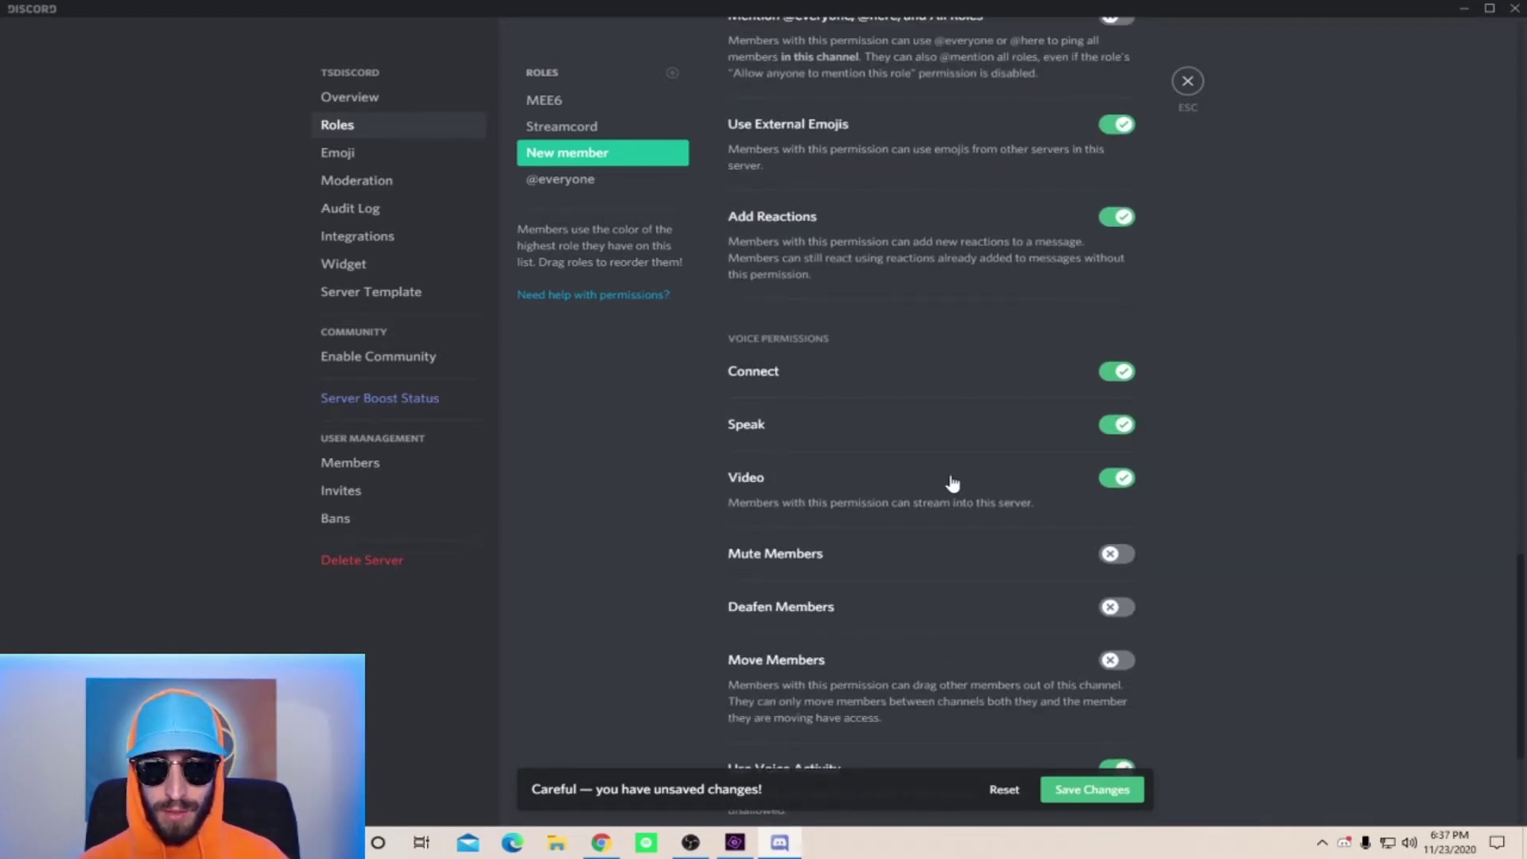
scroll(952, 482, down, 1)
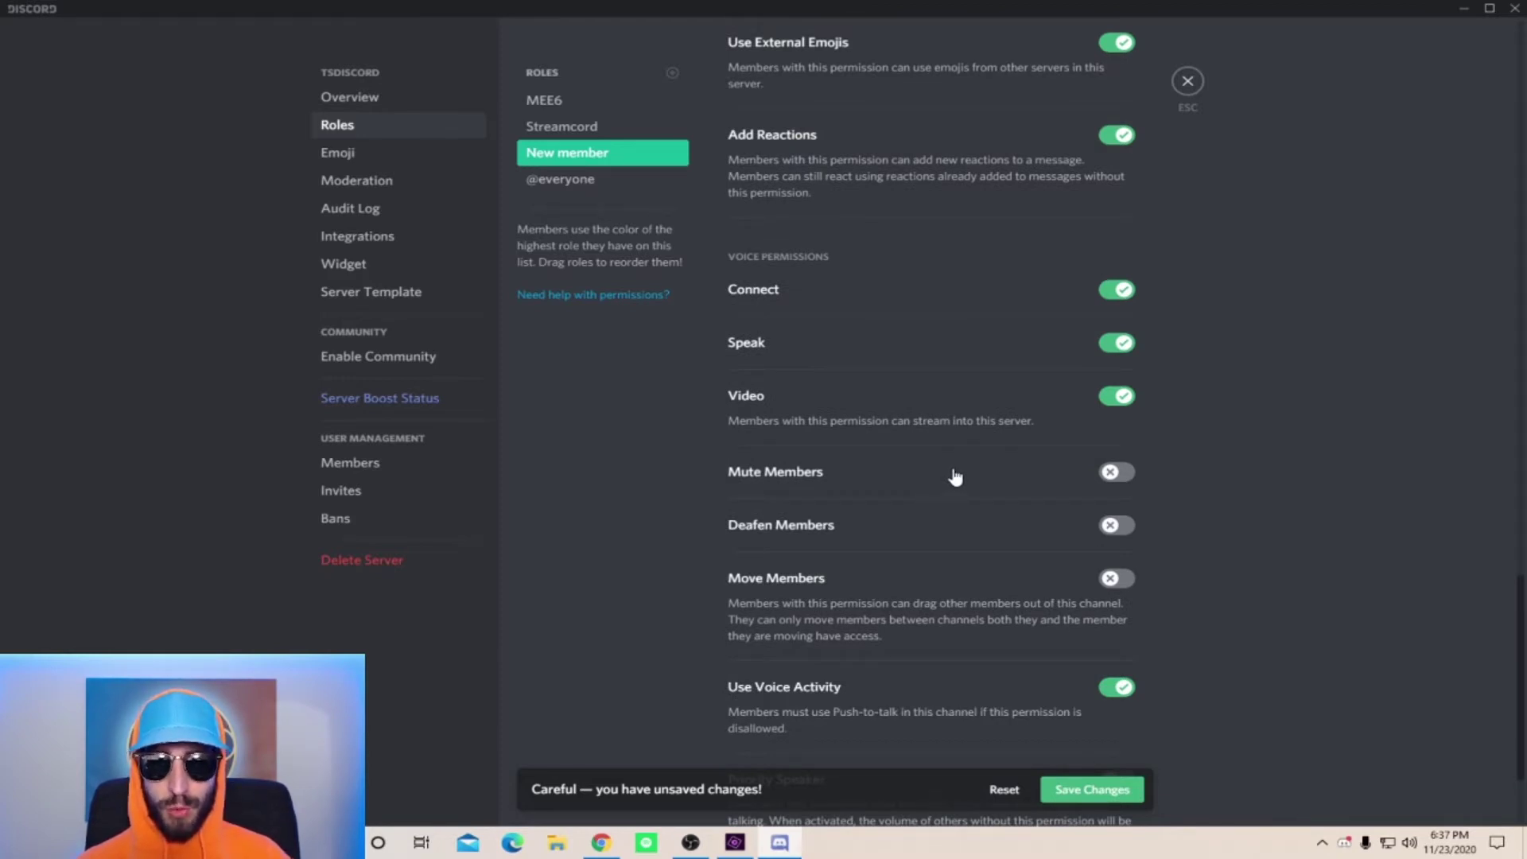
scroll(954, 478, down, 2)
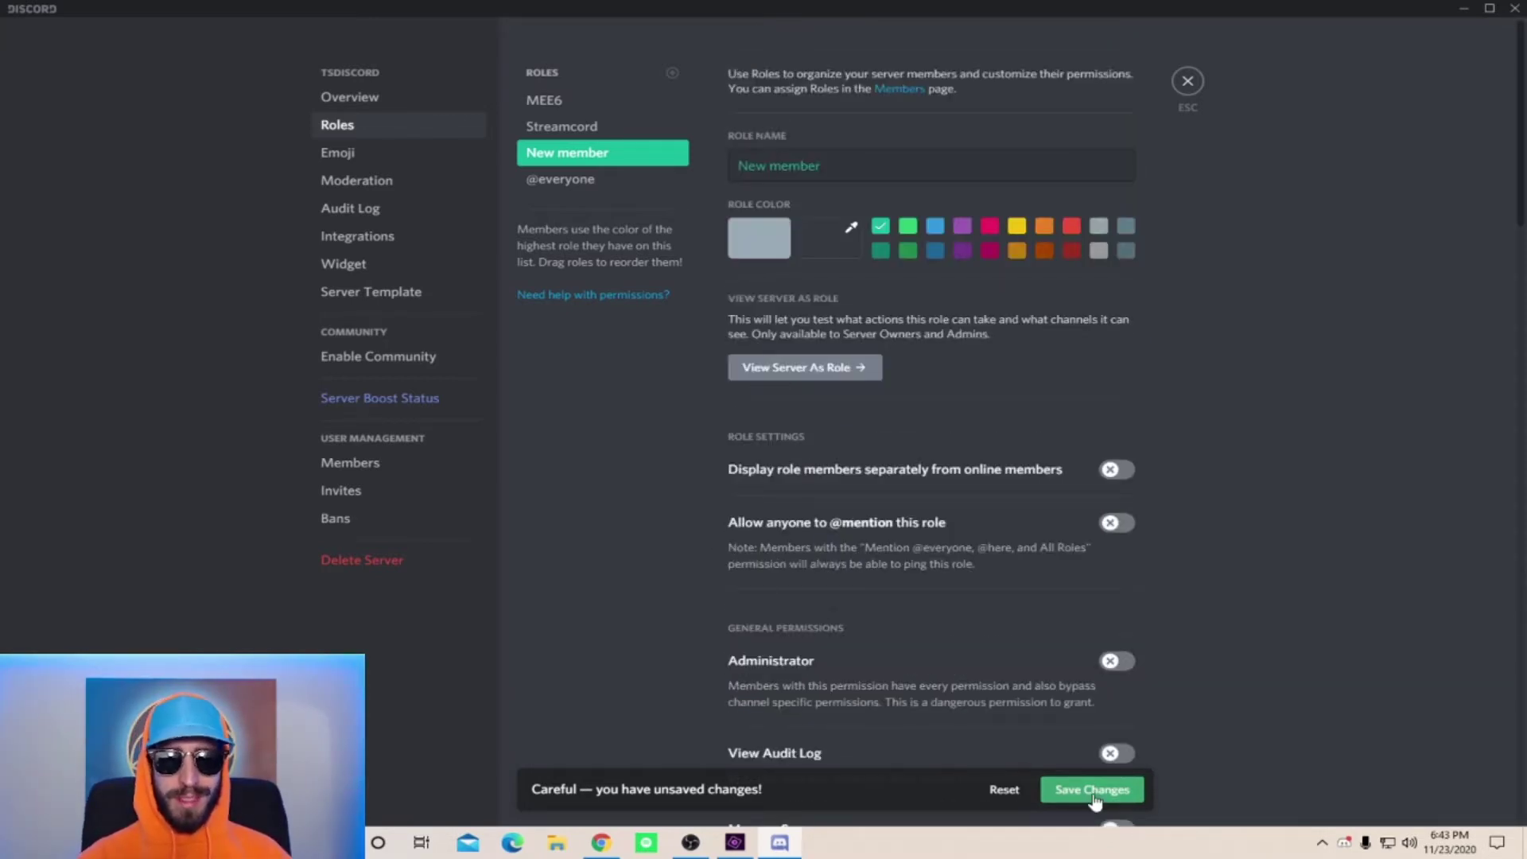
click(1093, 790)
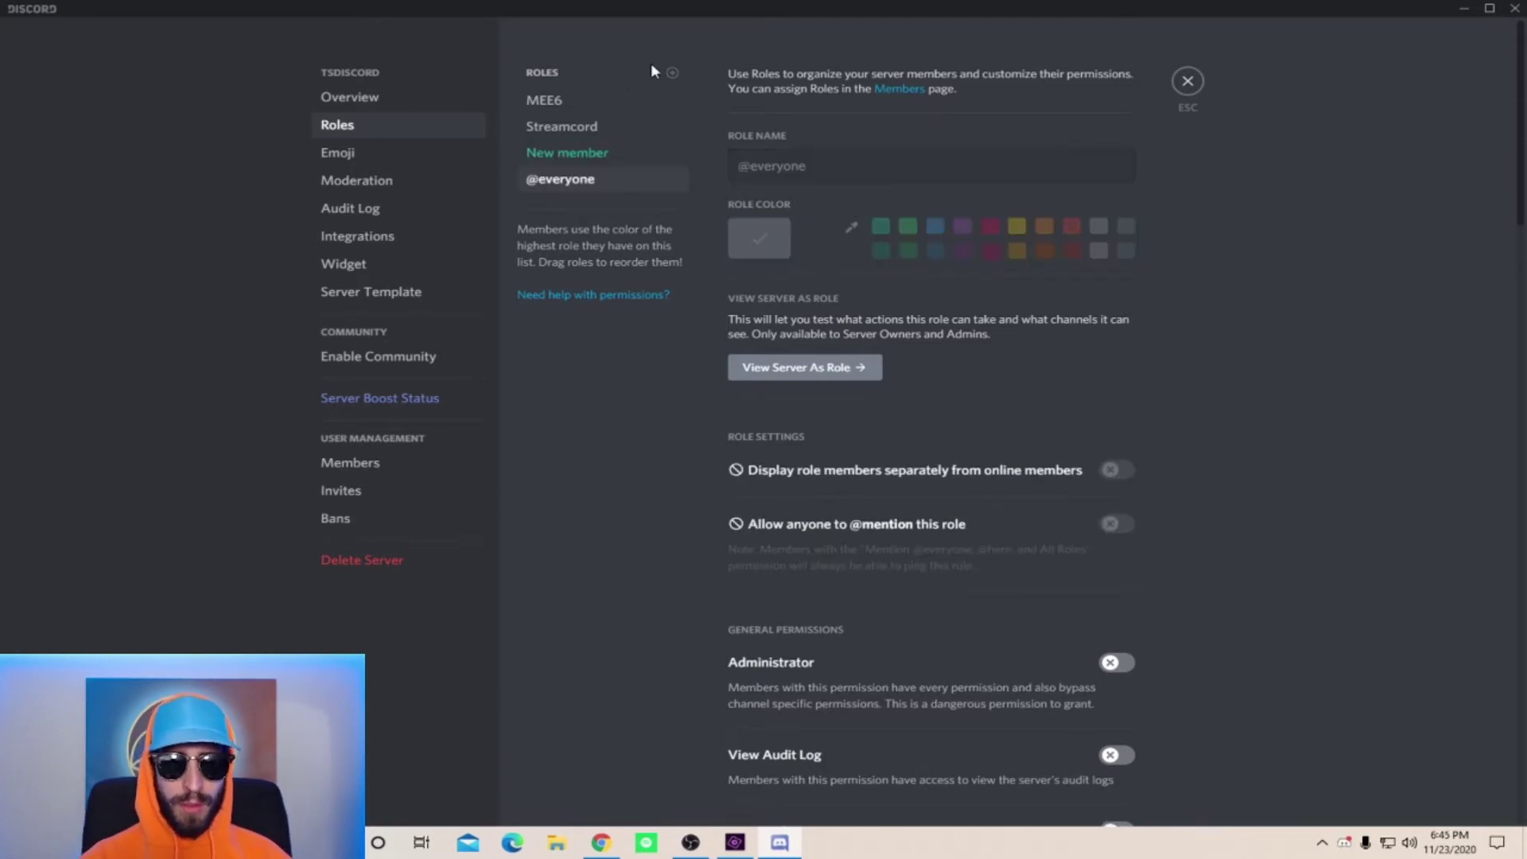
Step: Create a role named "Regulars" with the light purple role color
click(670, 73)
text(Regulars)
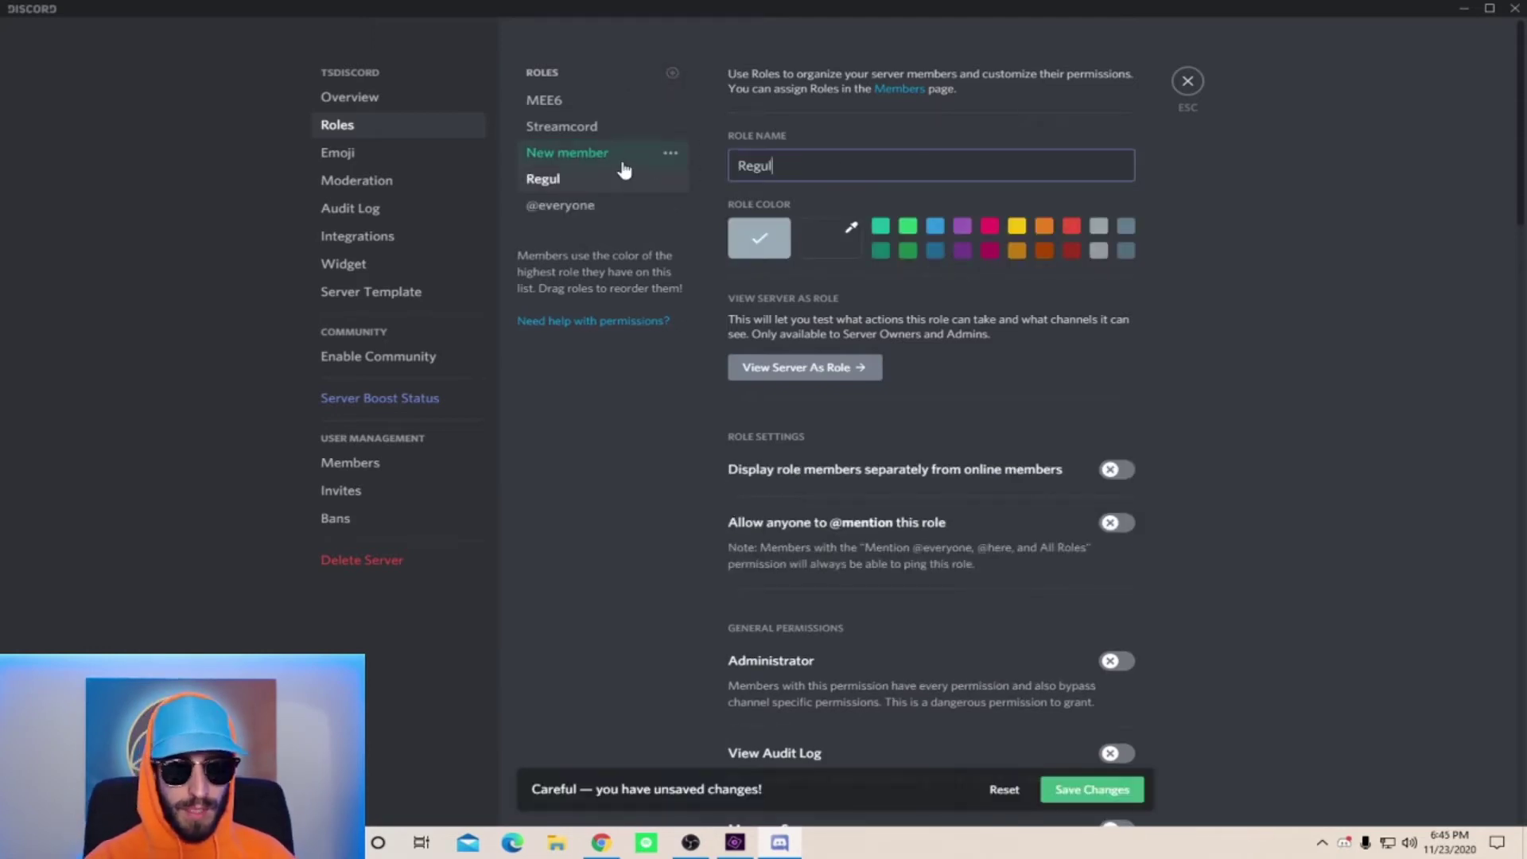
click(962, 226)
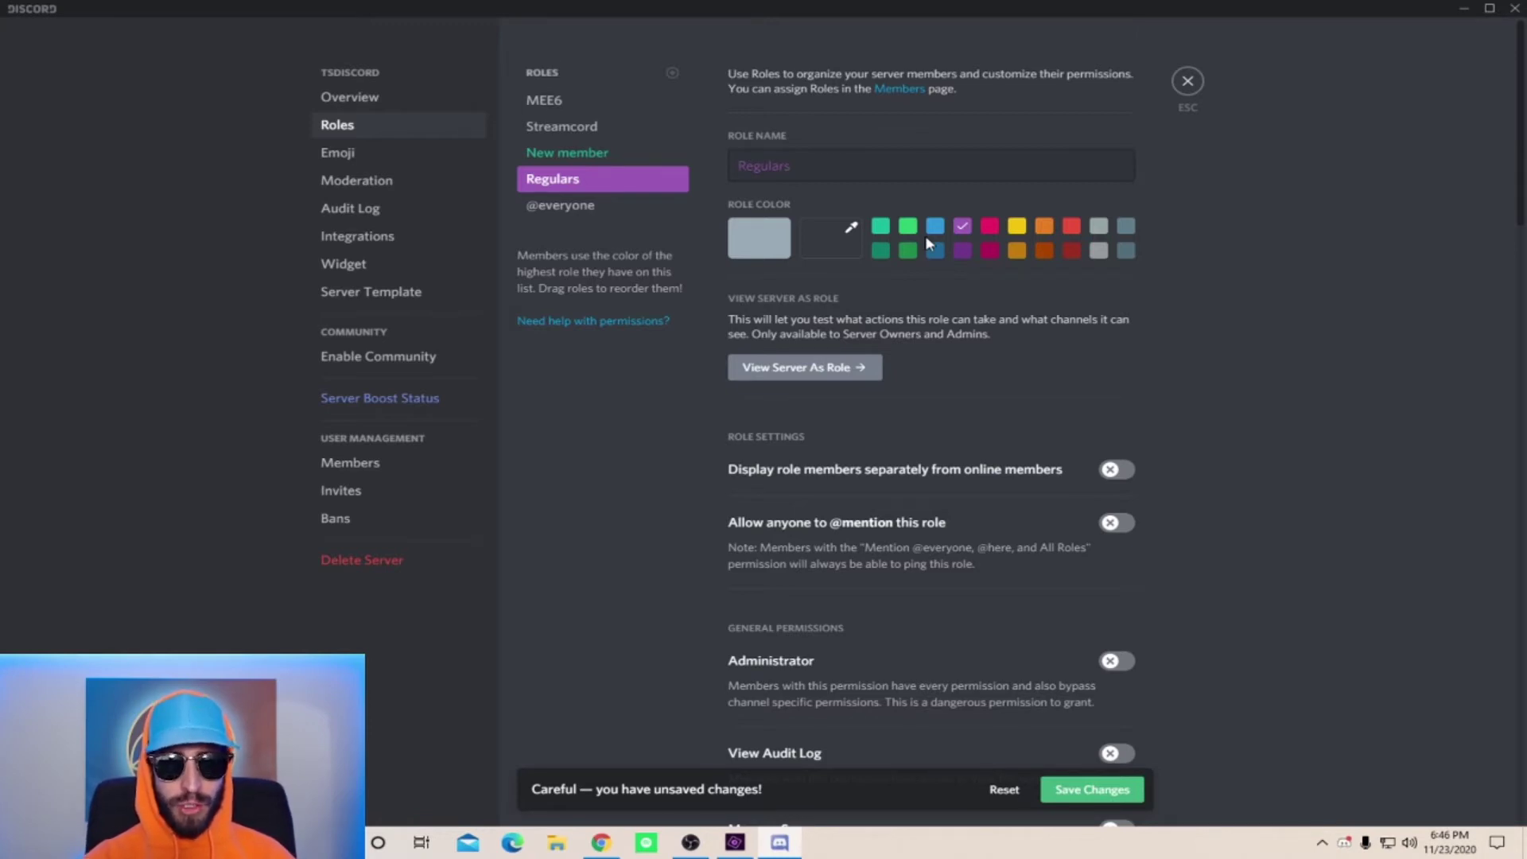
Step: Create a role named "Community member" with the bright pink role color
click(672, 74)
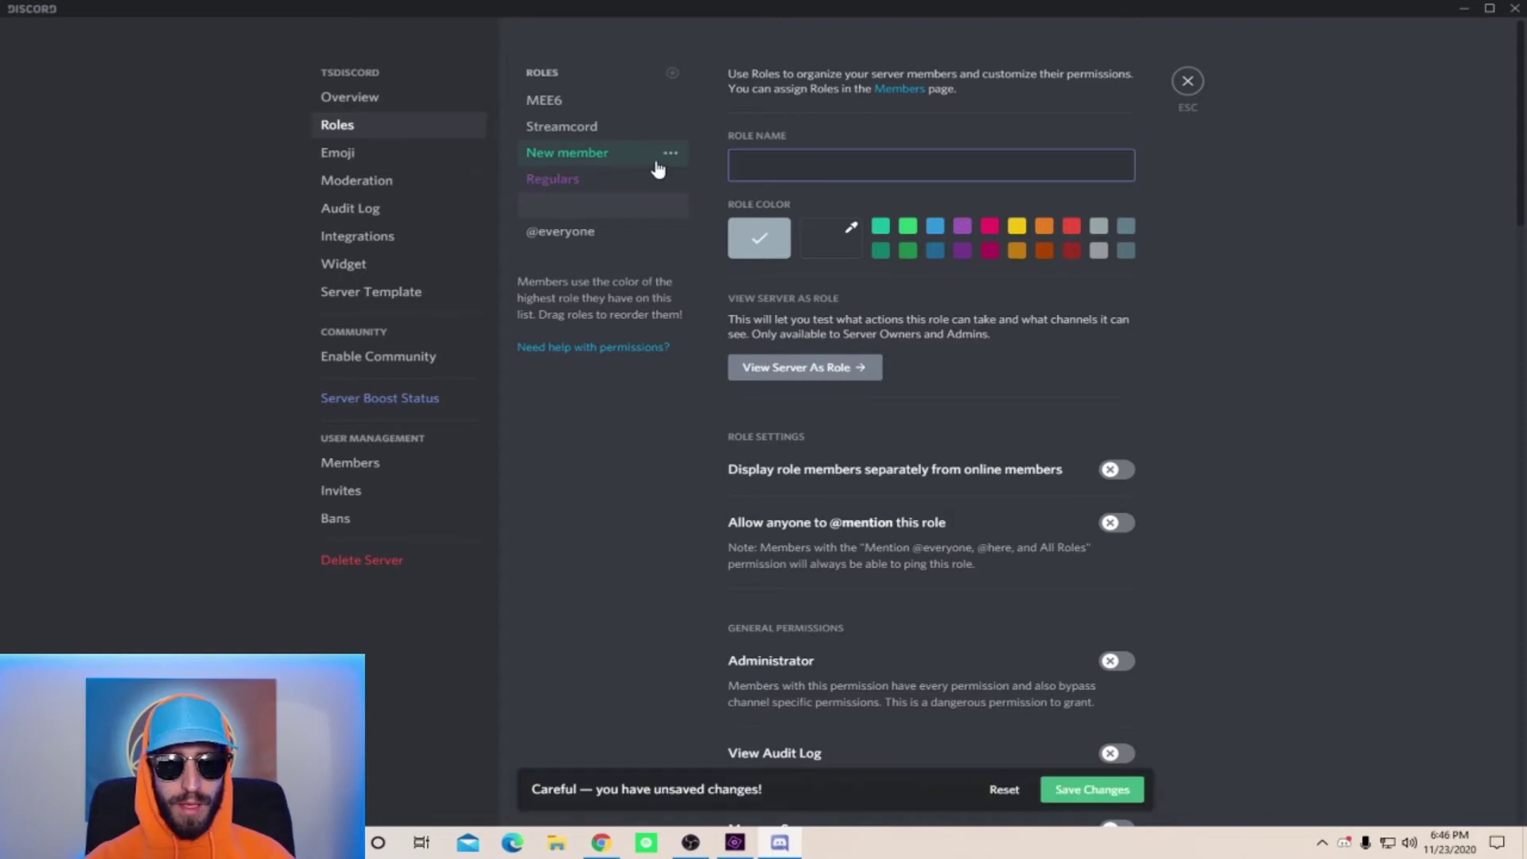
text(Community members)
key(BackSpace)
click(990, 225)
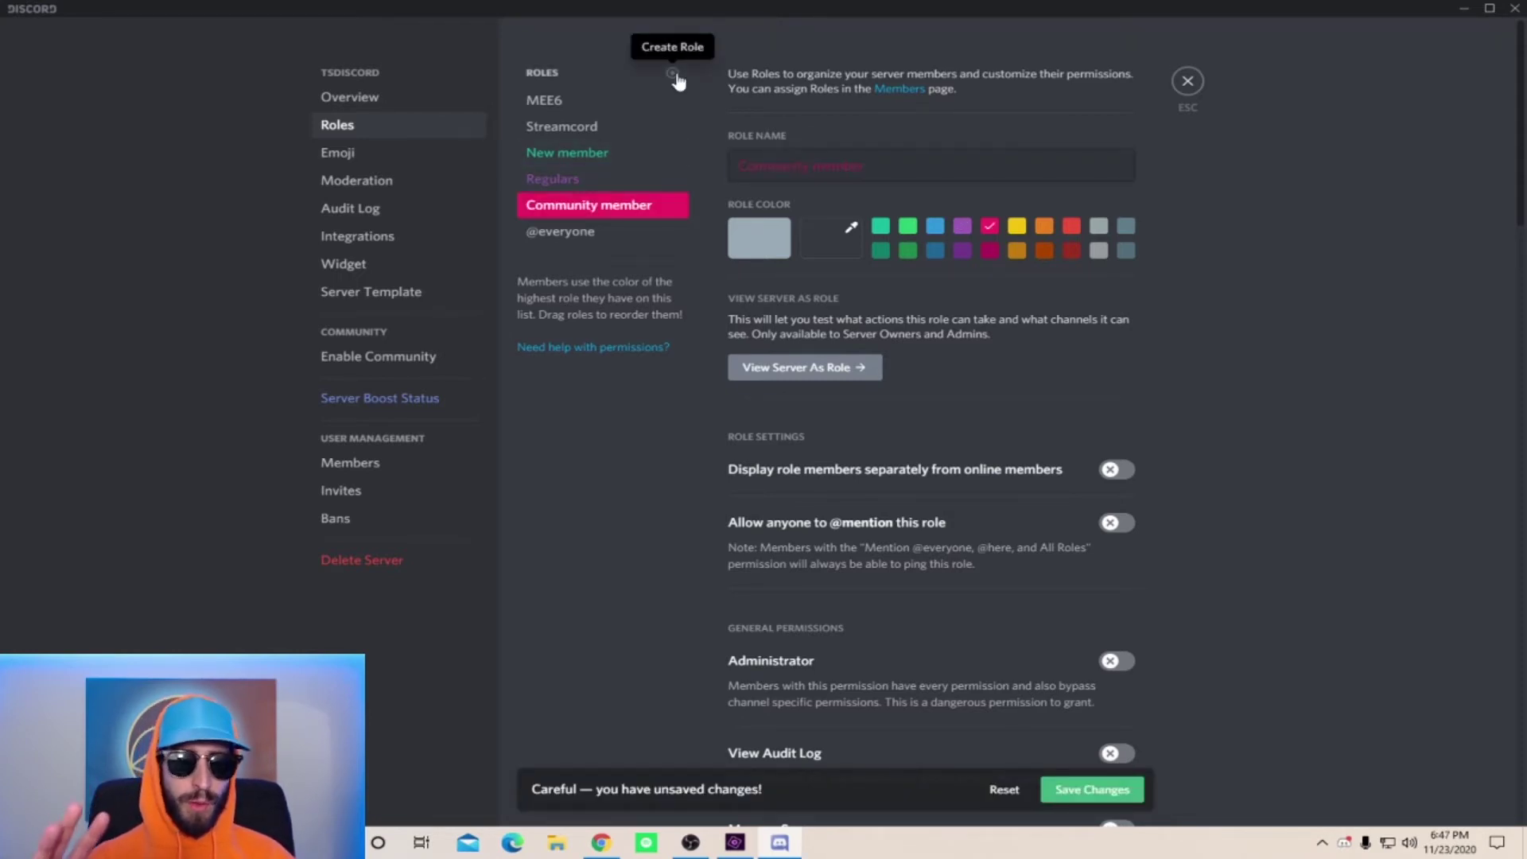
Step: Create a role named "VIP" with the bright orange role color
click(672, 74)
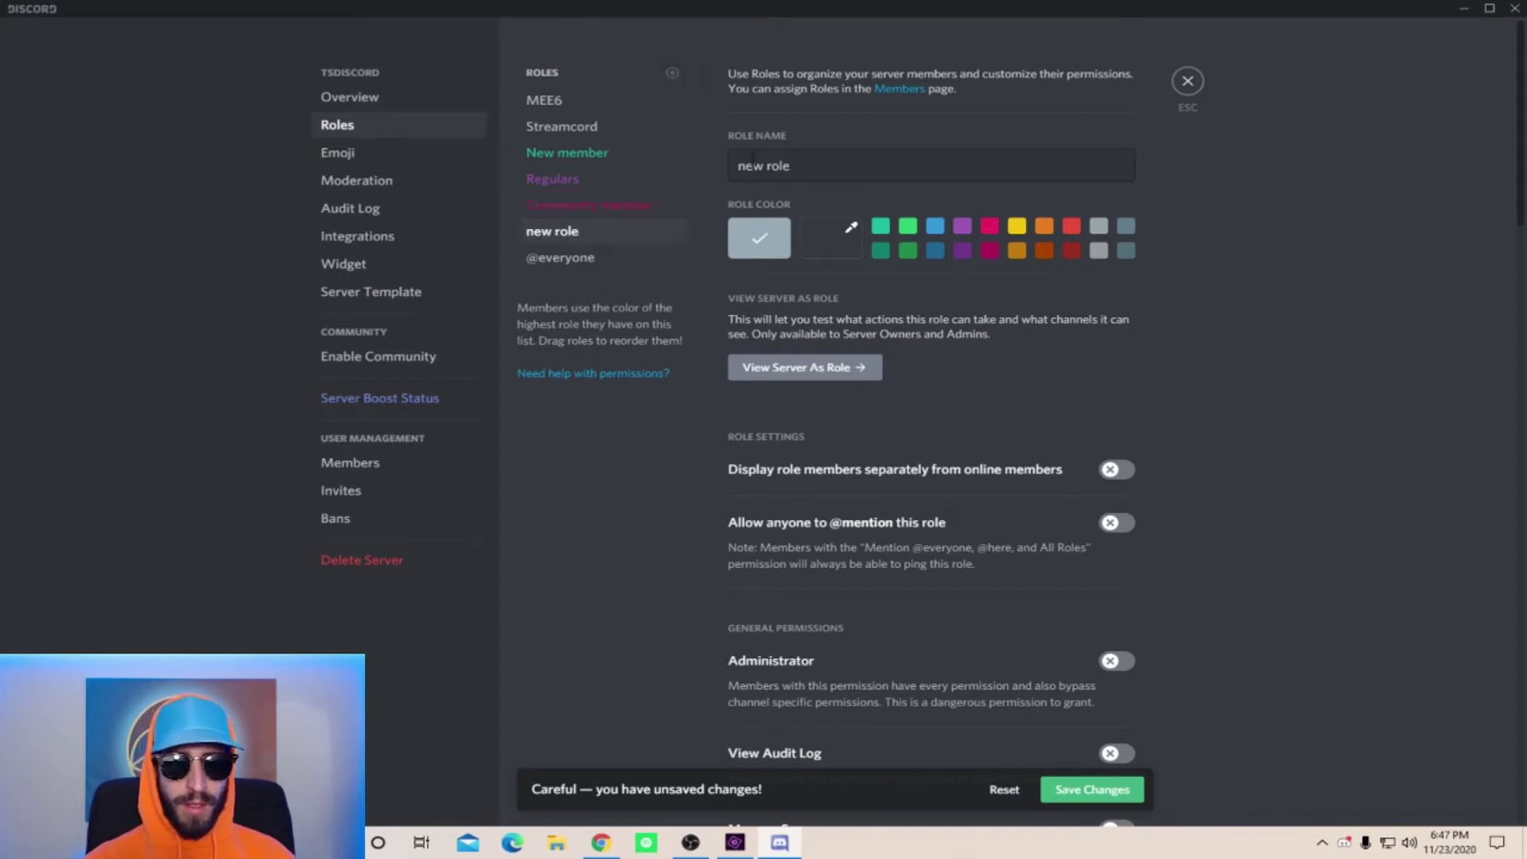
key(shift+Left)
key(shift+Left)
key(shift+Left)
key(shift+Left)
key(shift+Left)
key(shift+Left)
key(BackSpace)
key(BackSpace)
key(BackSpace)
text(VIP)
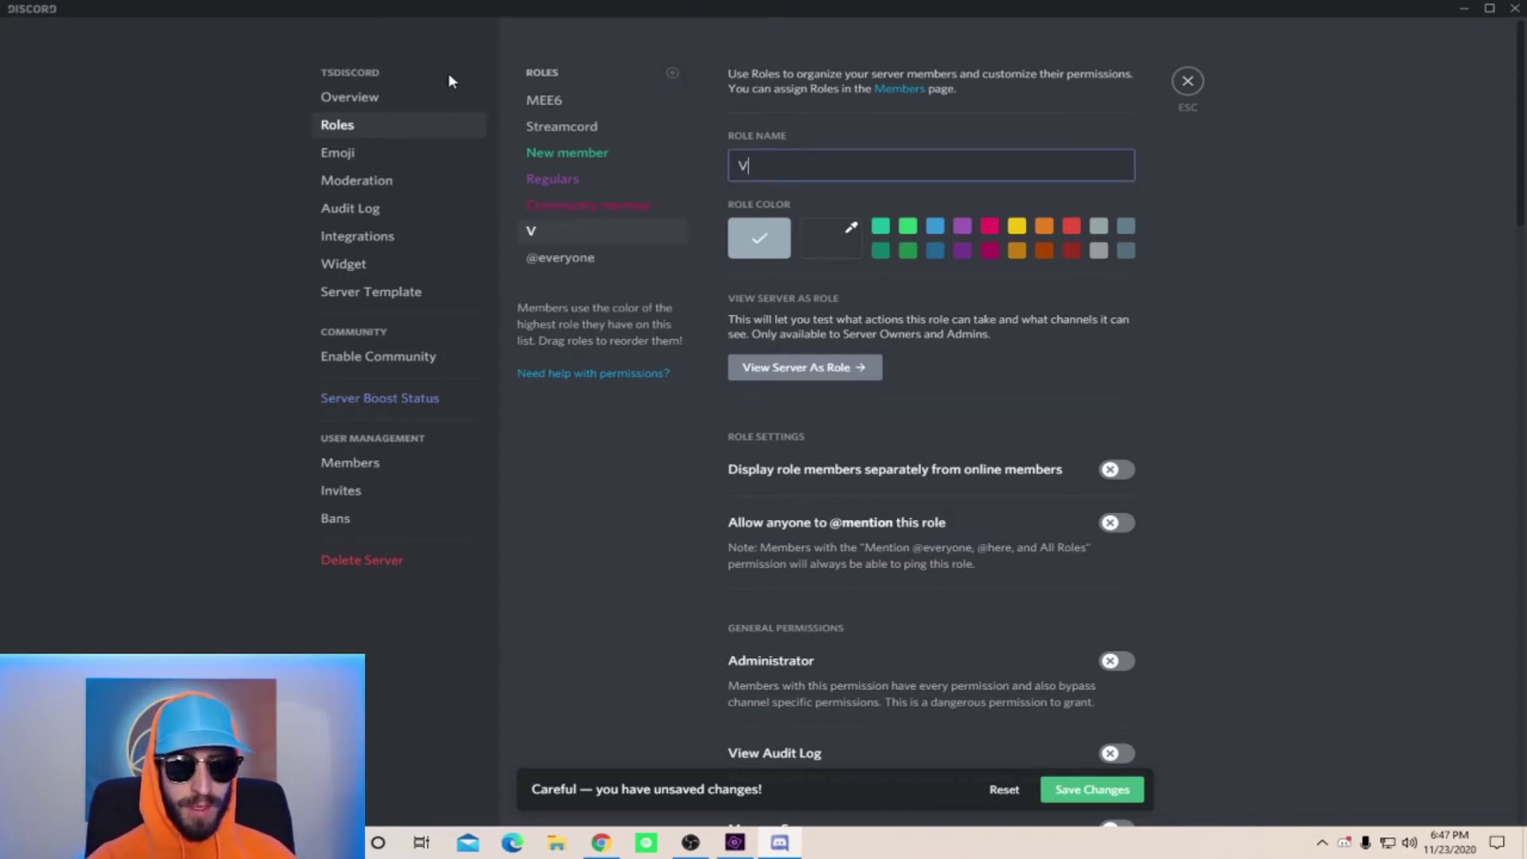
click(1044, 225)
Step: Create a role named "Og member" with the dark red role color
click(672, 72)
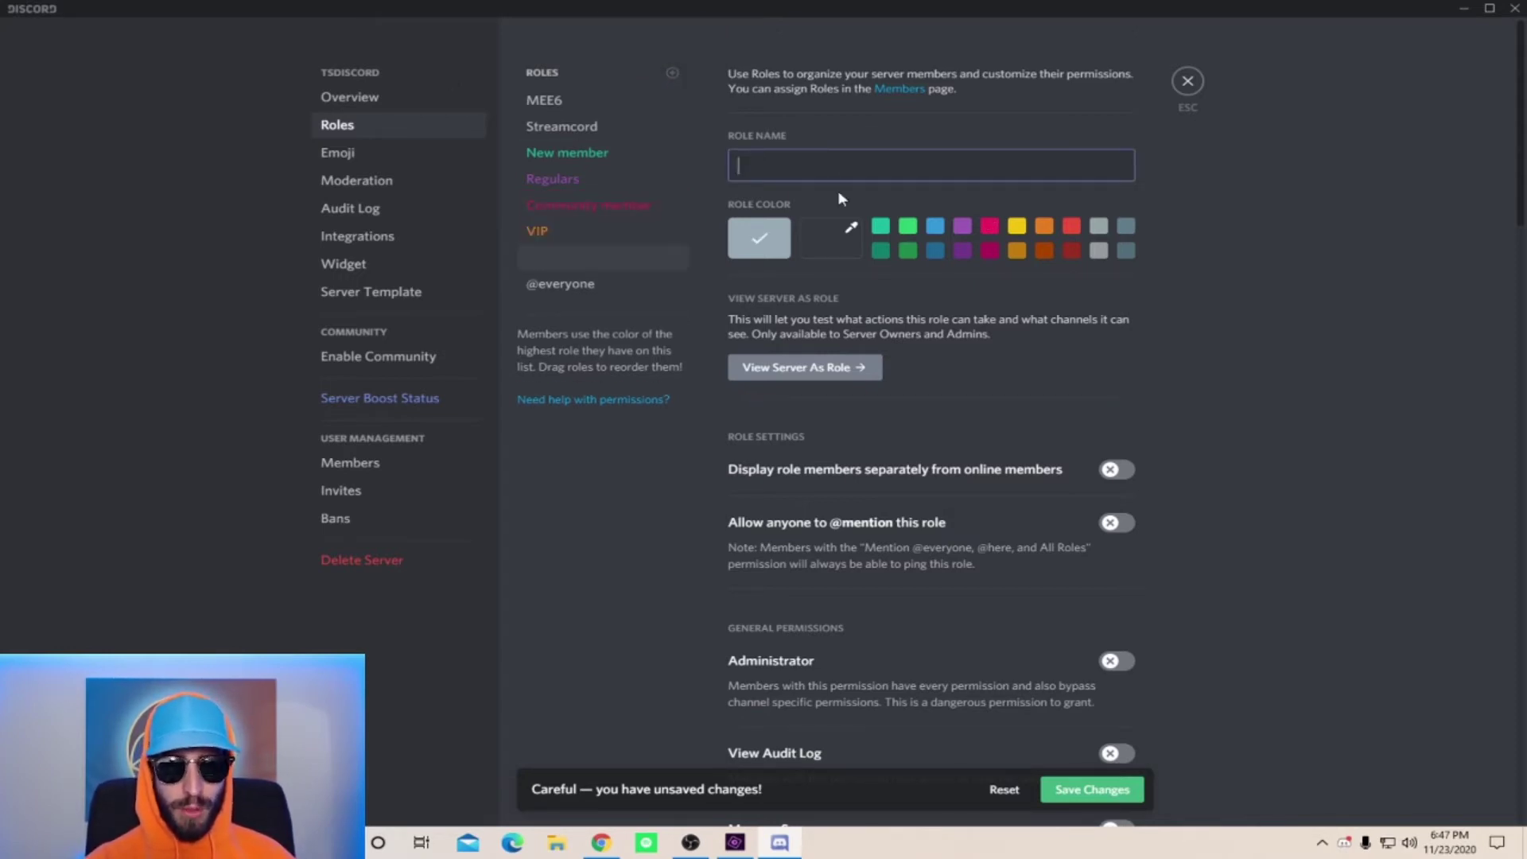
text(Og)
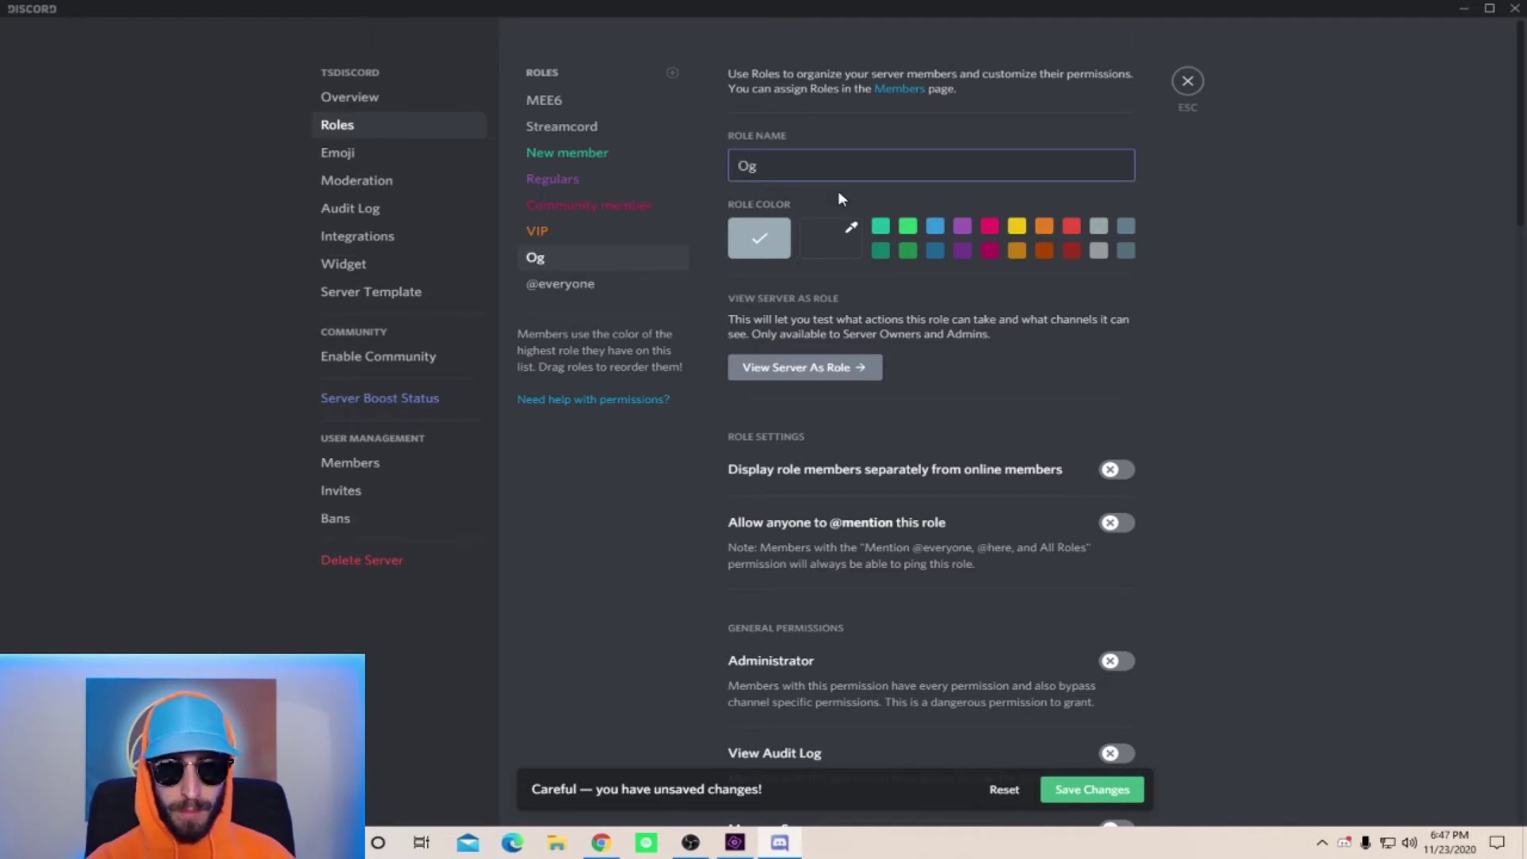
text( member)
click(1071, 251)
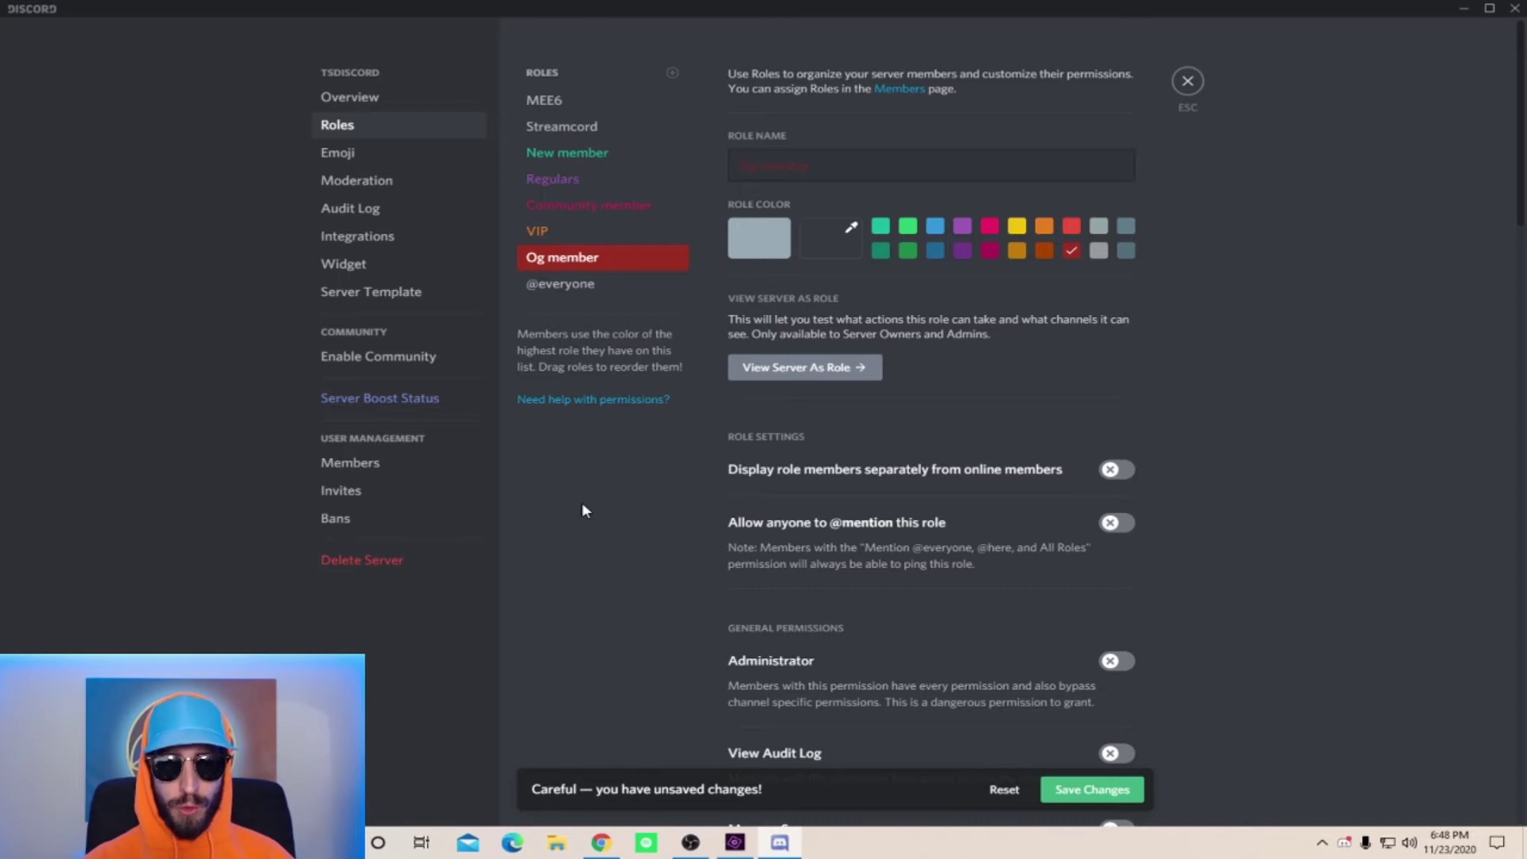
Step: Review the settings of the New member, Regulars, Community member, VIP and Og member roles one after another
click(614, 162)
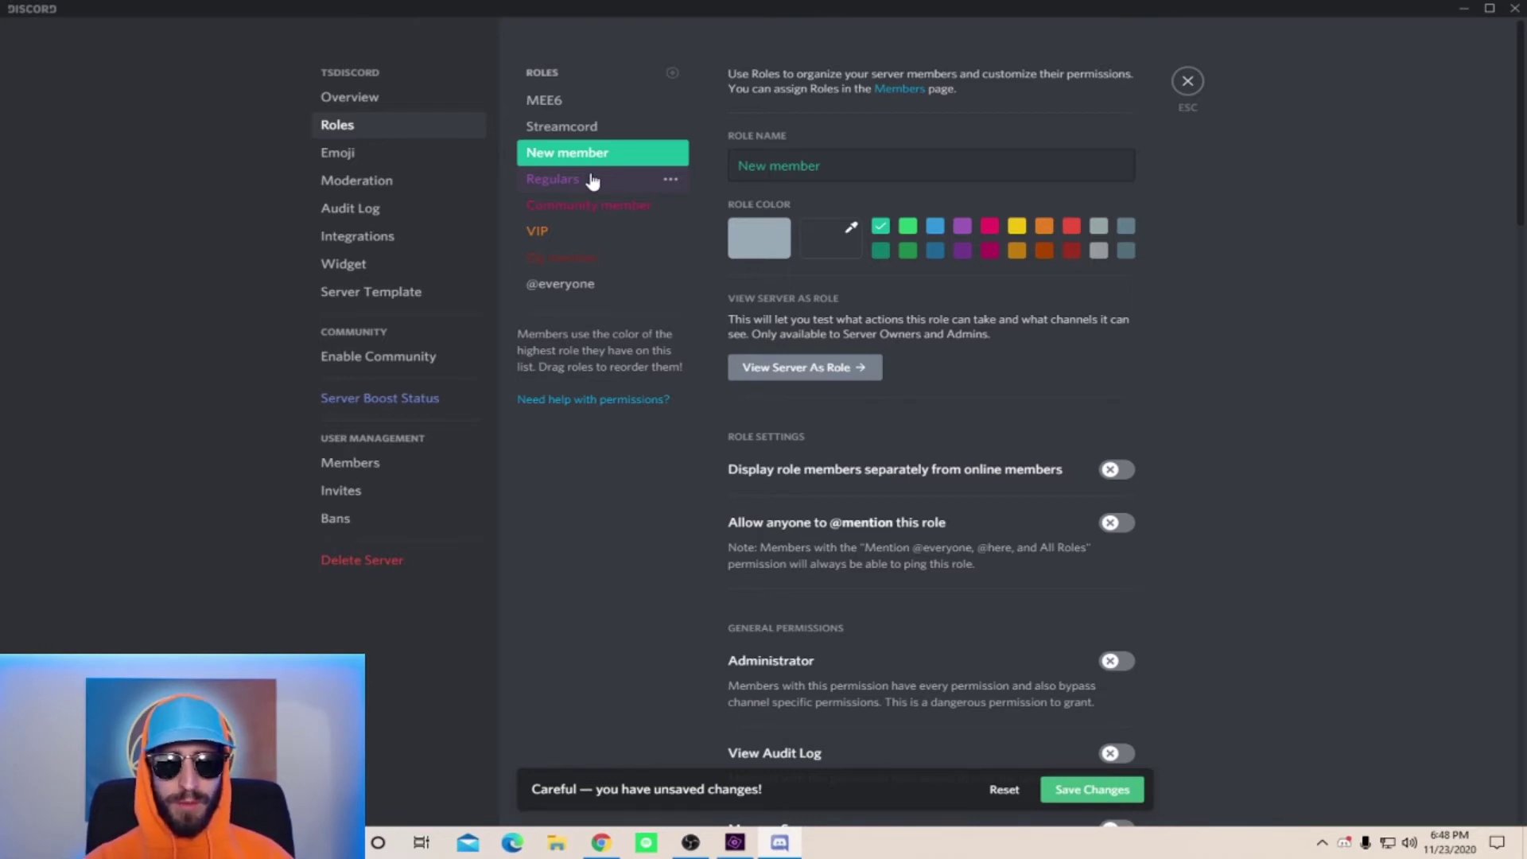
click(588, 188)
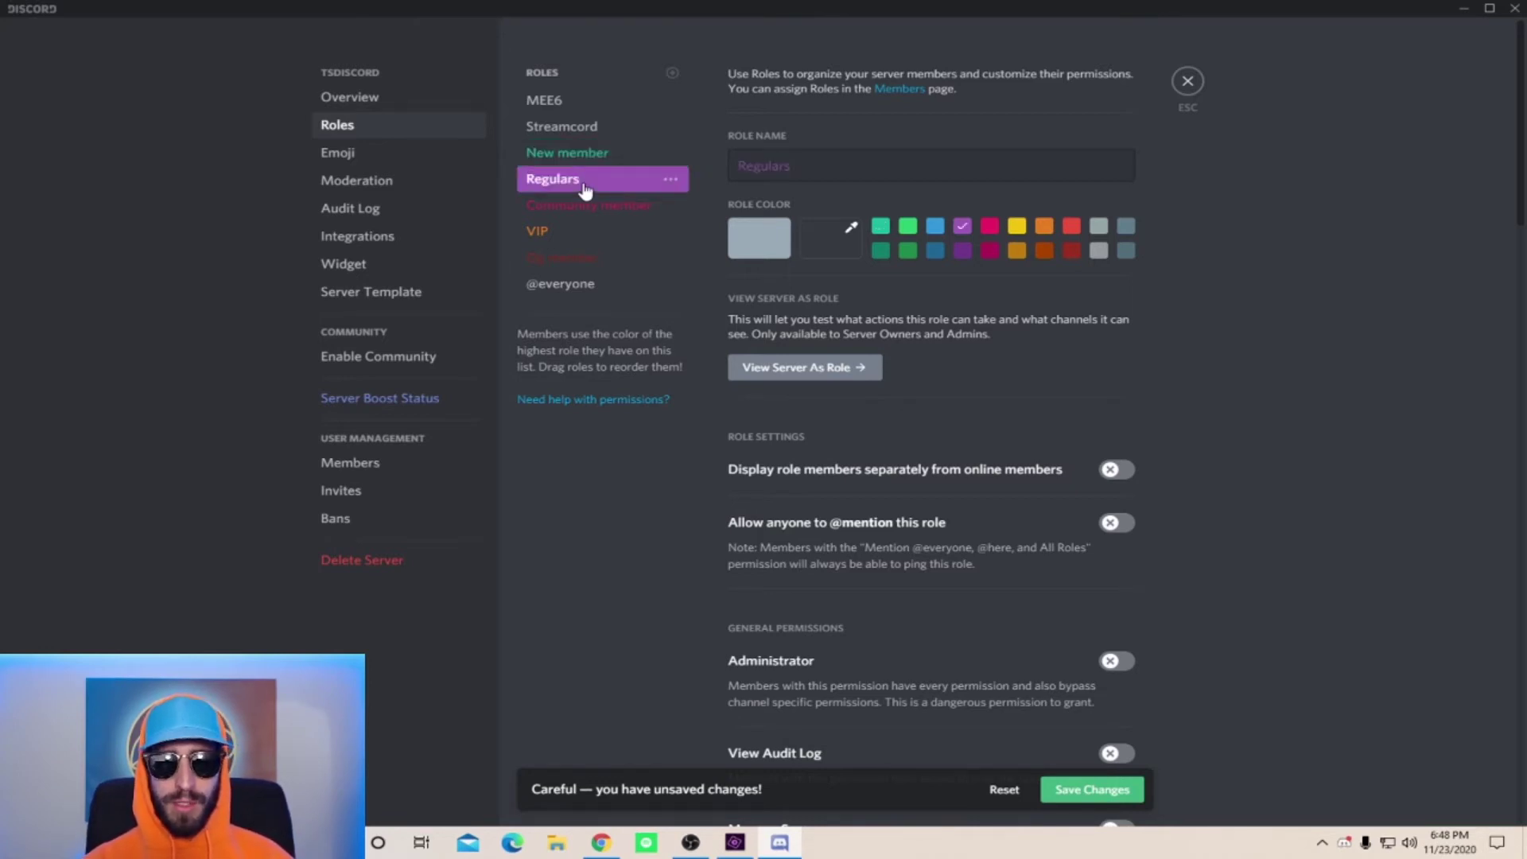
click(576, 208)
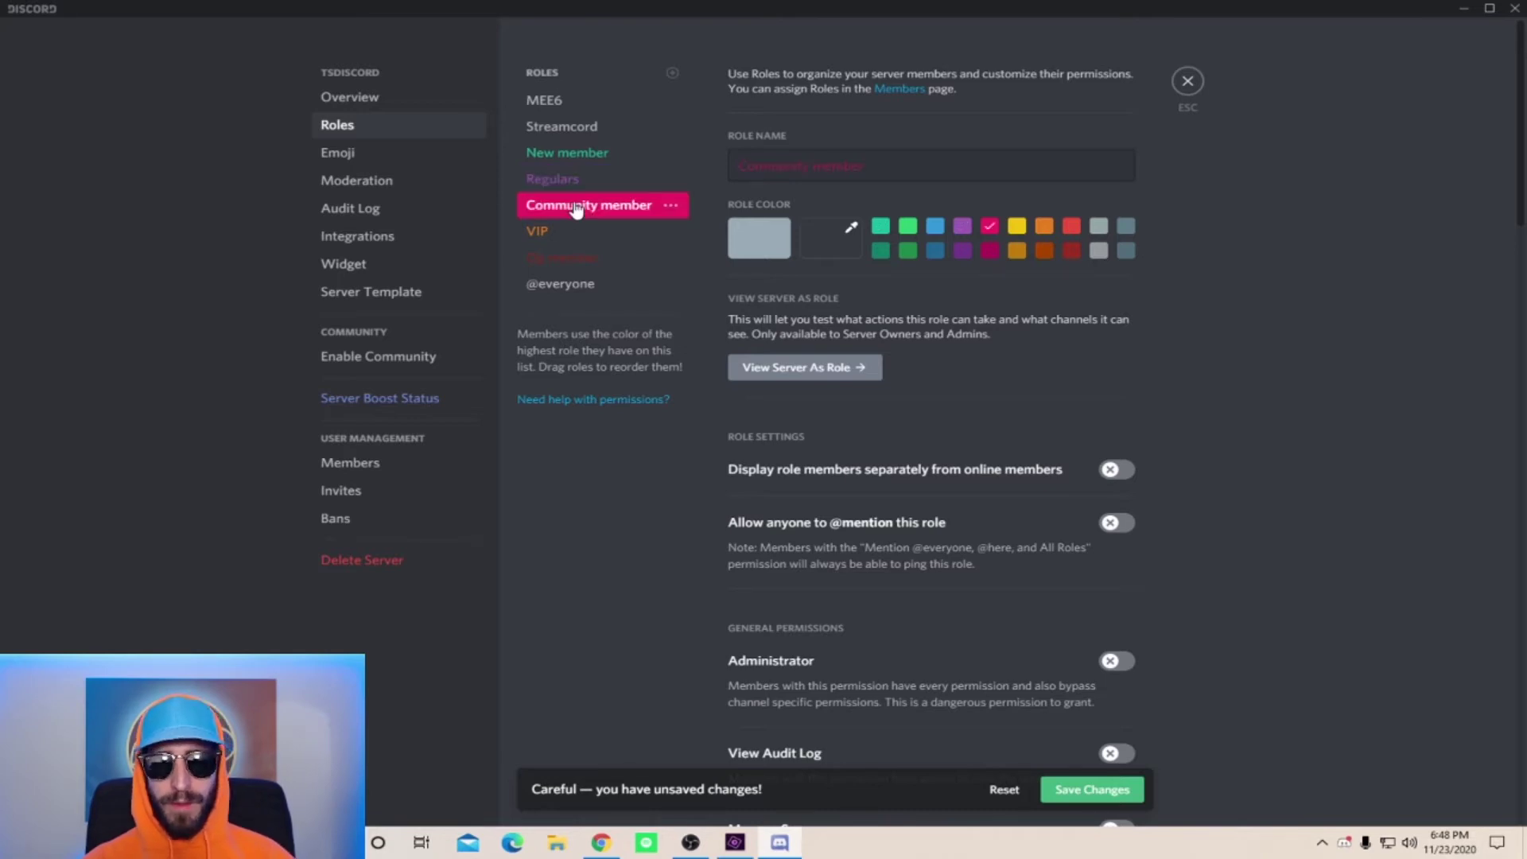
click(534, 235)
click(549, 262)
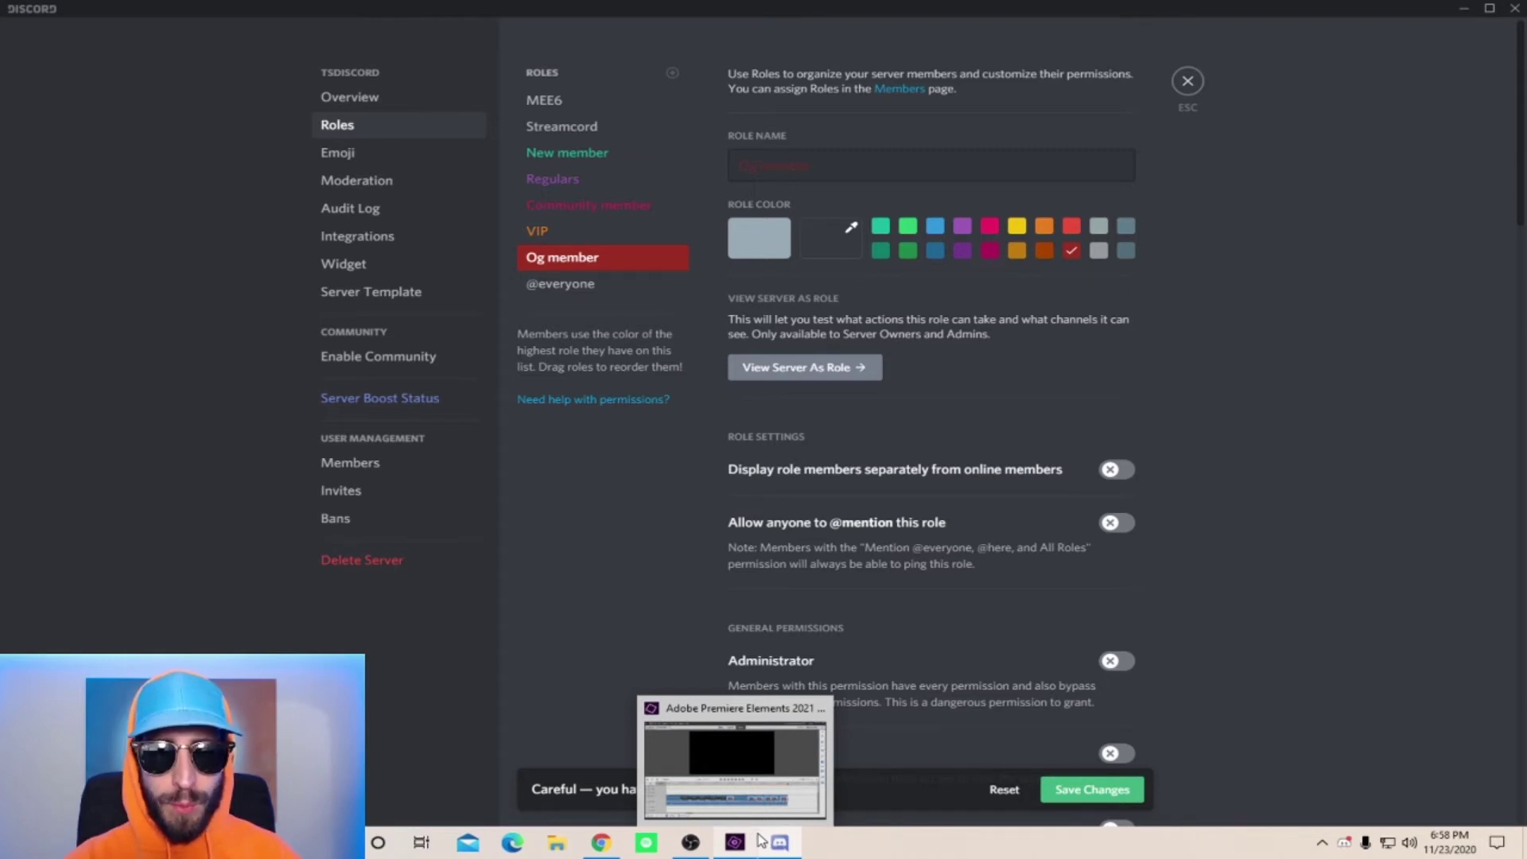
Step: Create a role named "Mods" with the bright yellow role color
click(672, 72)
text(Mods)
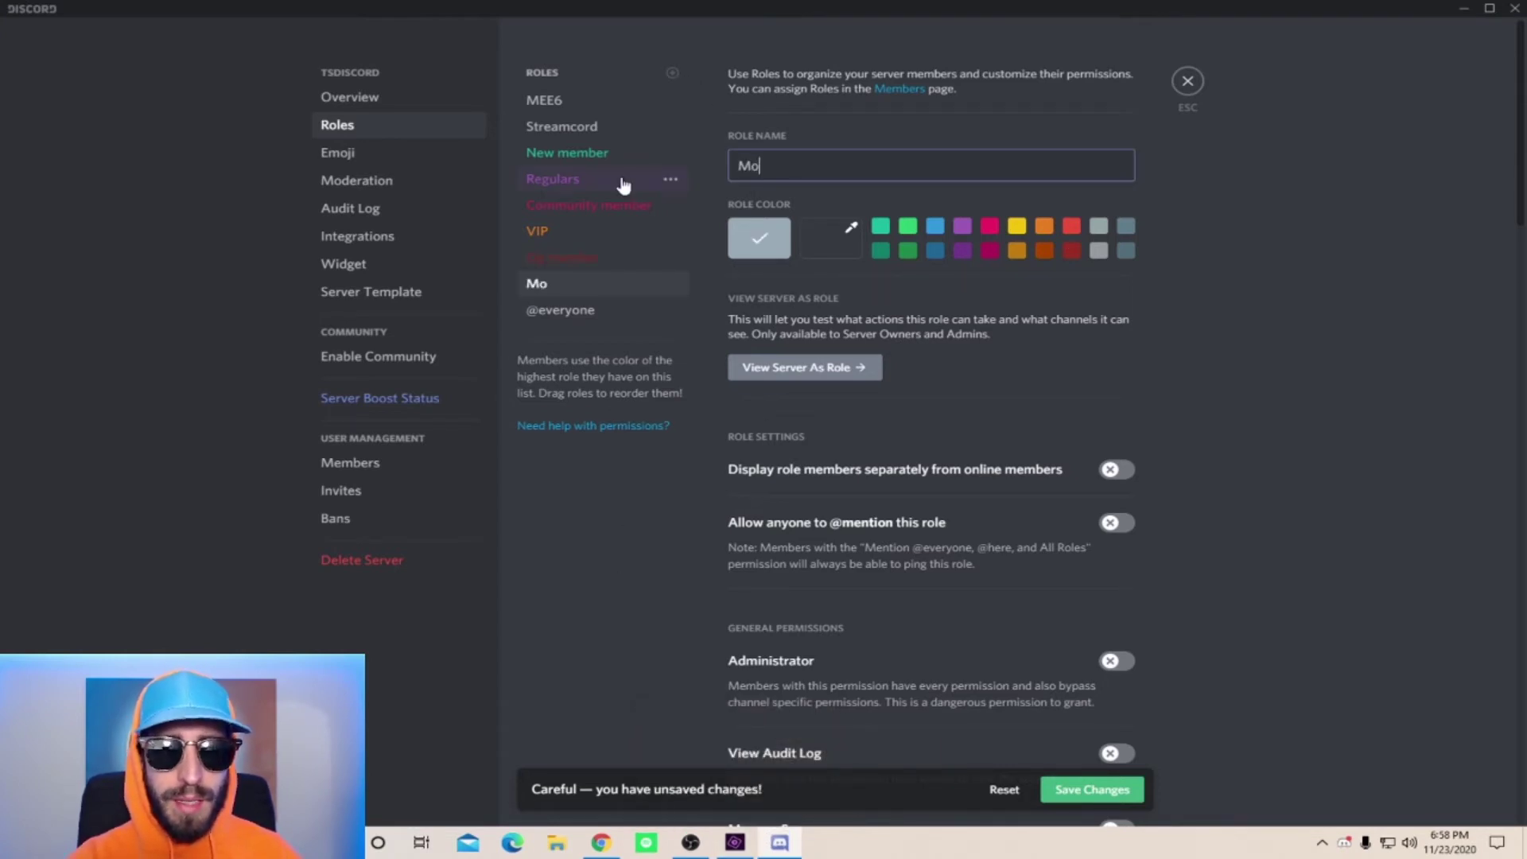
click(1016, 226)
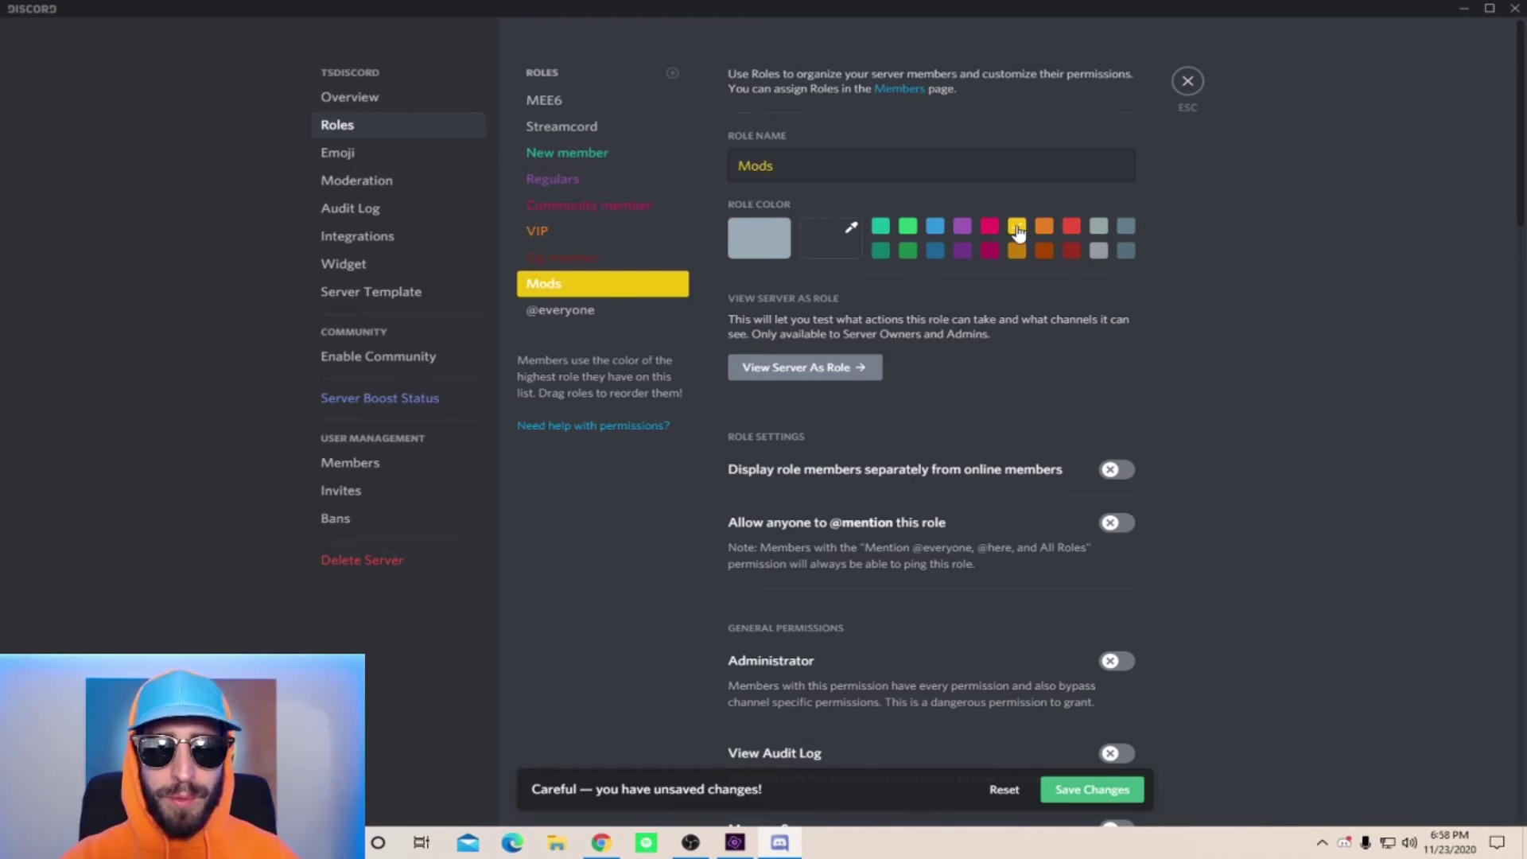
Step: Grant the Mods role the Manage Channels, Kick Members, Ban Members and Manage Nicknames permissions
scroll(995, 395, down, 6)
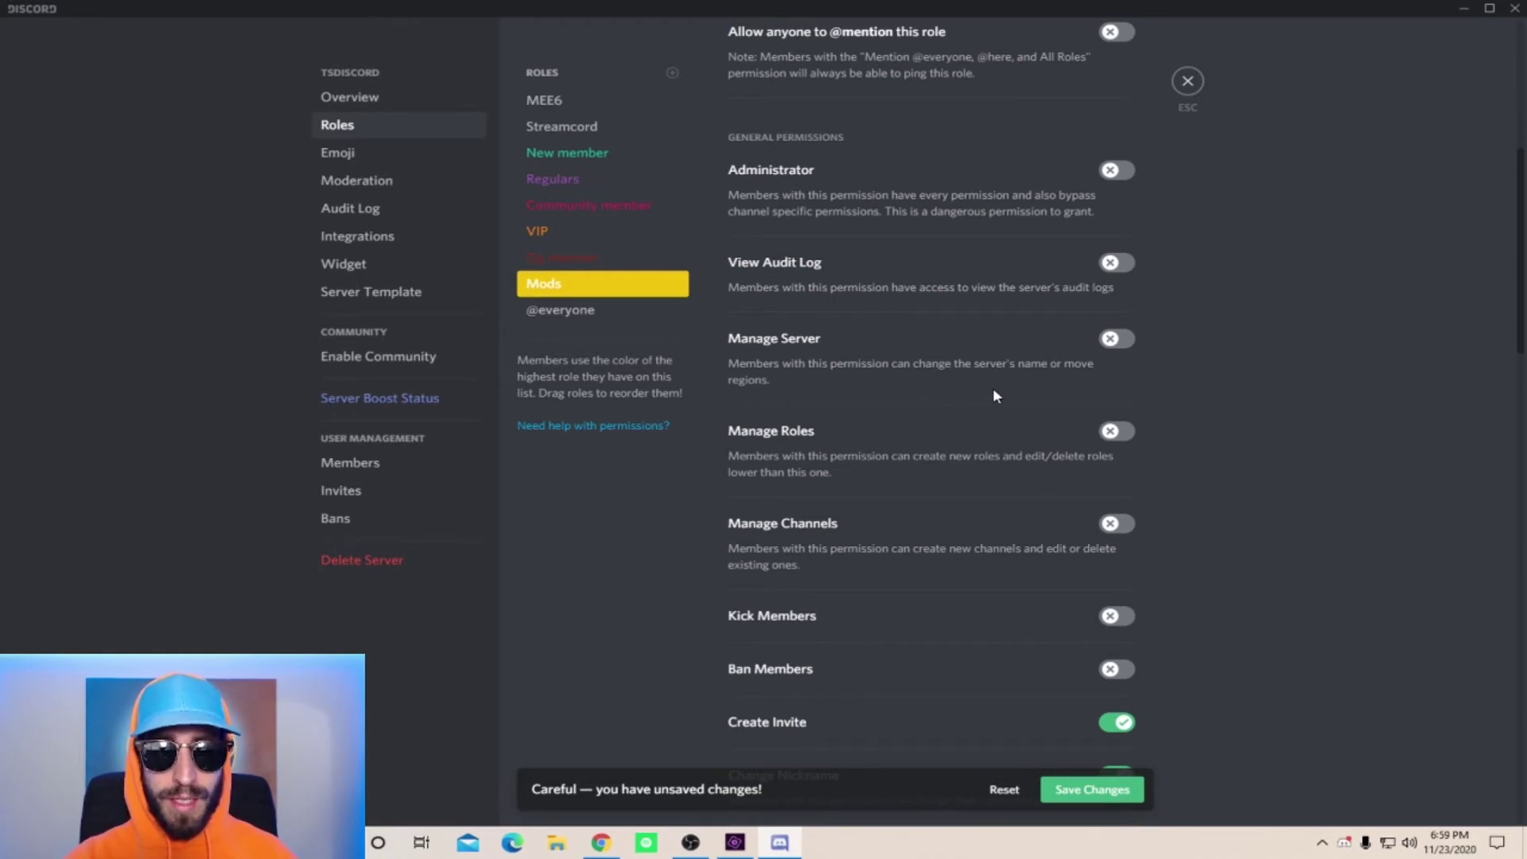
scroll(992, 395, down, 3)
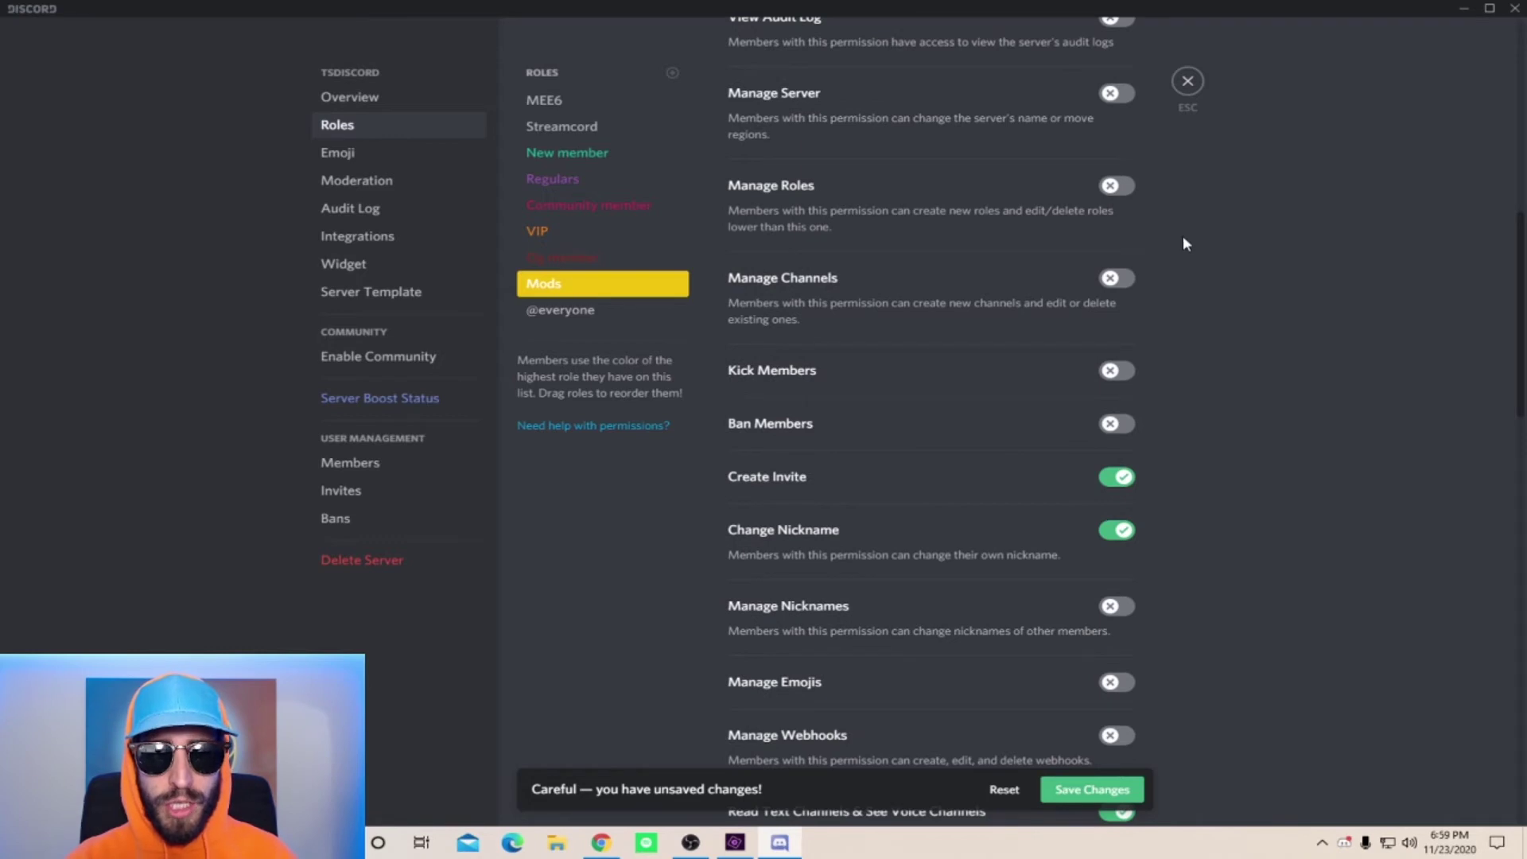
click(1119, 279)
click(1116, 371)
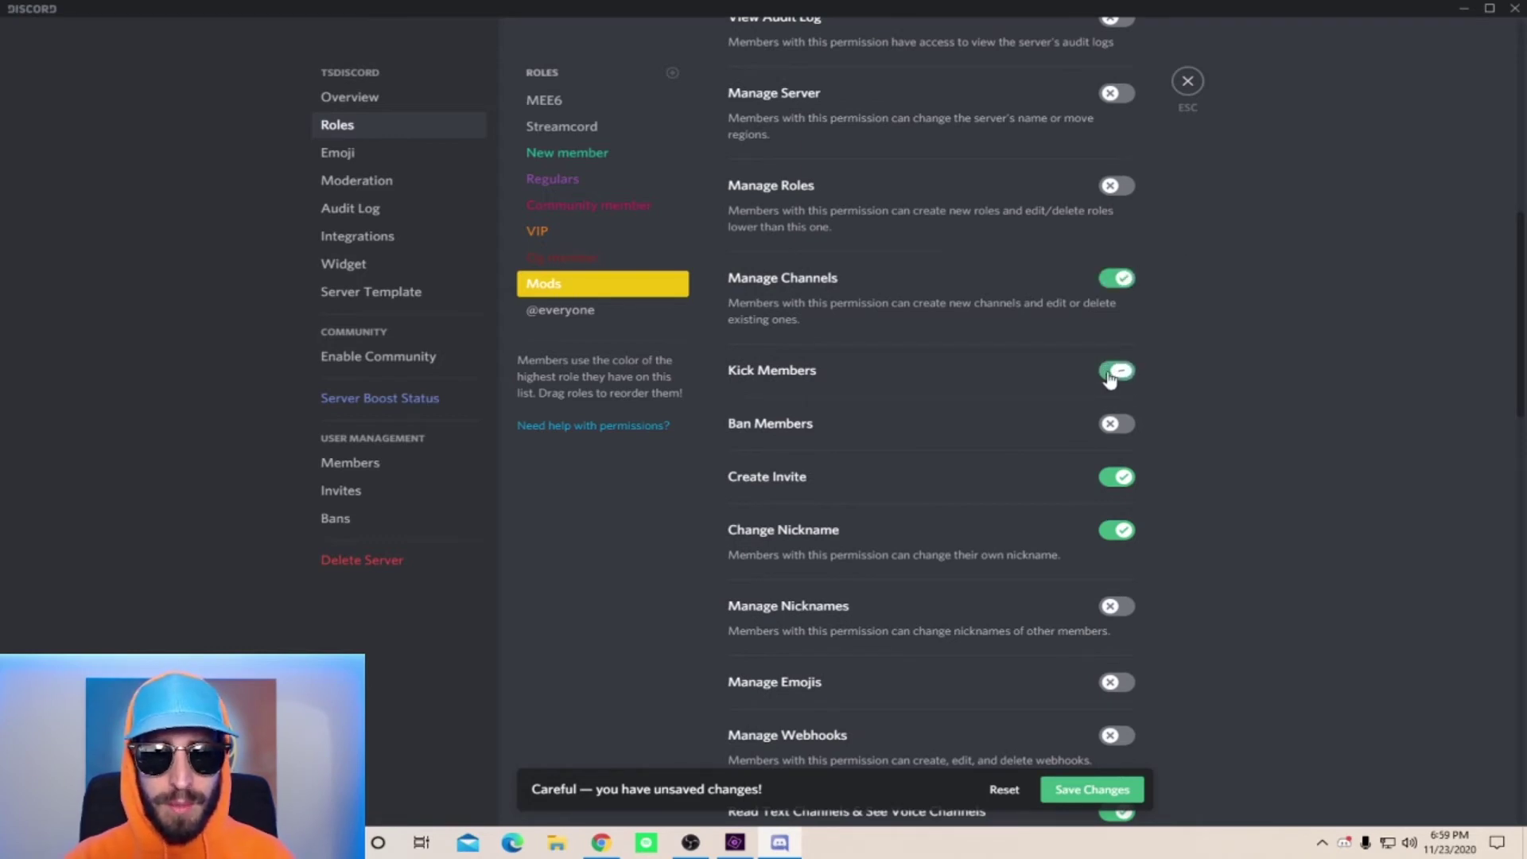
click(1117, 420)
scroll(1111, 393, down, 4)
click(1114, 280)
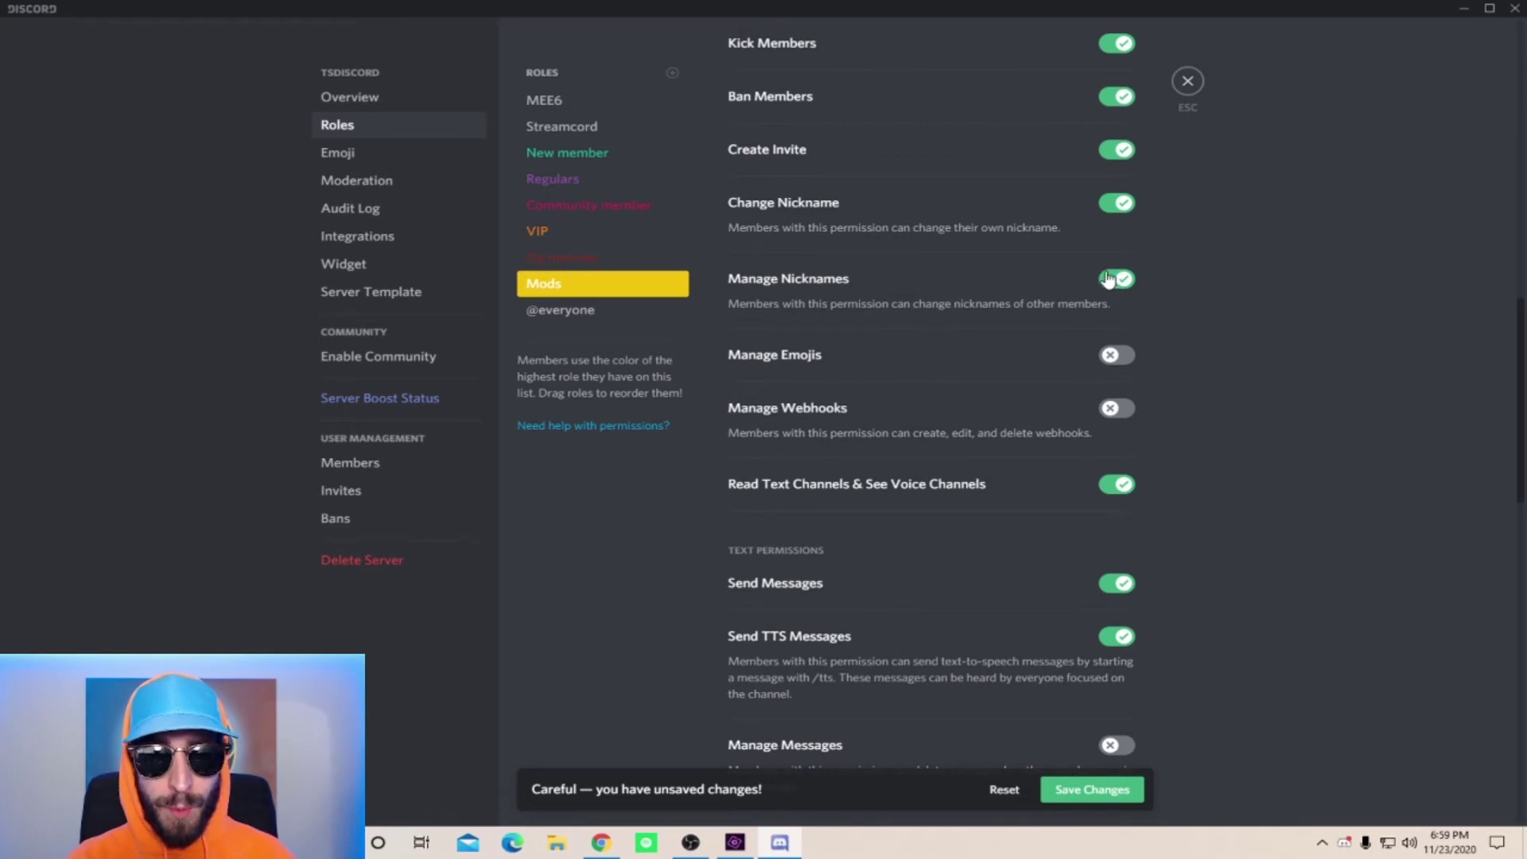
Step: Grant the Mods role Manage Messages, Mute Members, Deafen Members and Move Members, leave Priority Speaker off, and save the changes
scroll(1112, 280, down, 6)
click(1117, 263)
scroll(1119, 270, down, 9)
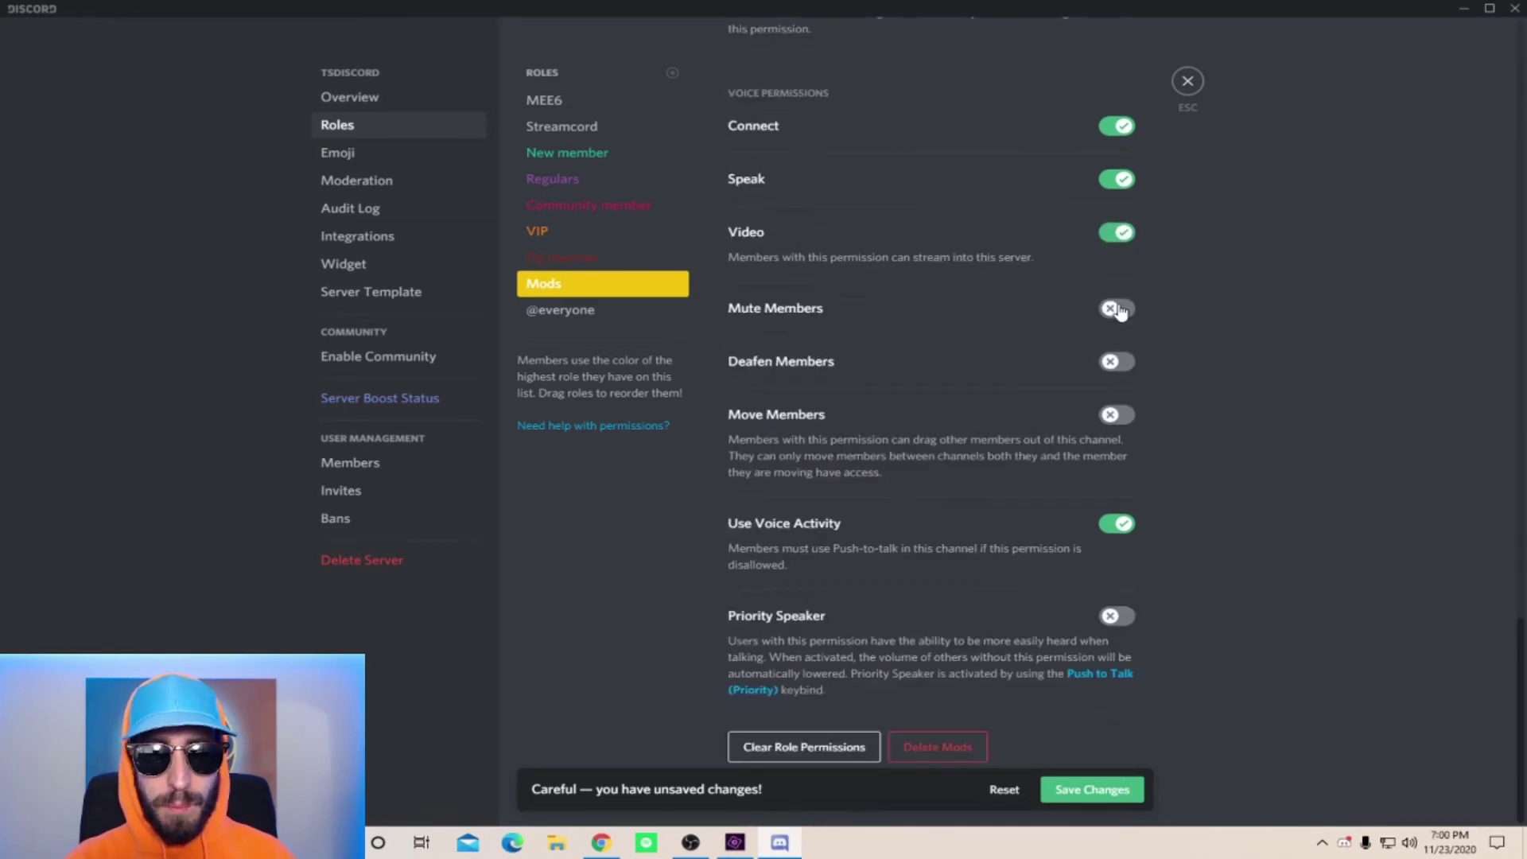
click(1116, 309)
click(1118, 361)
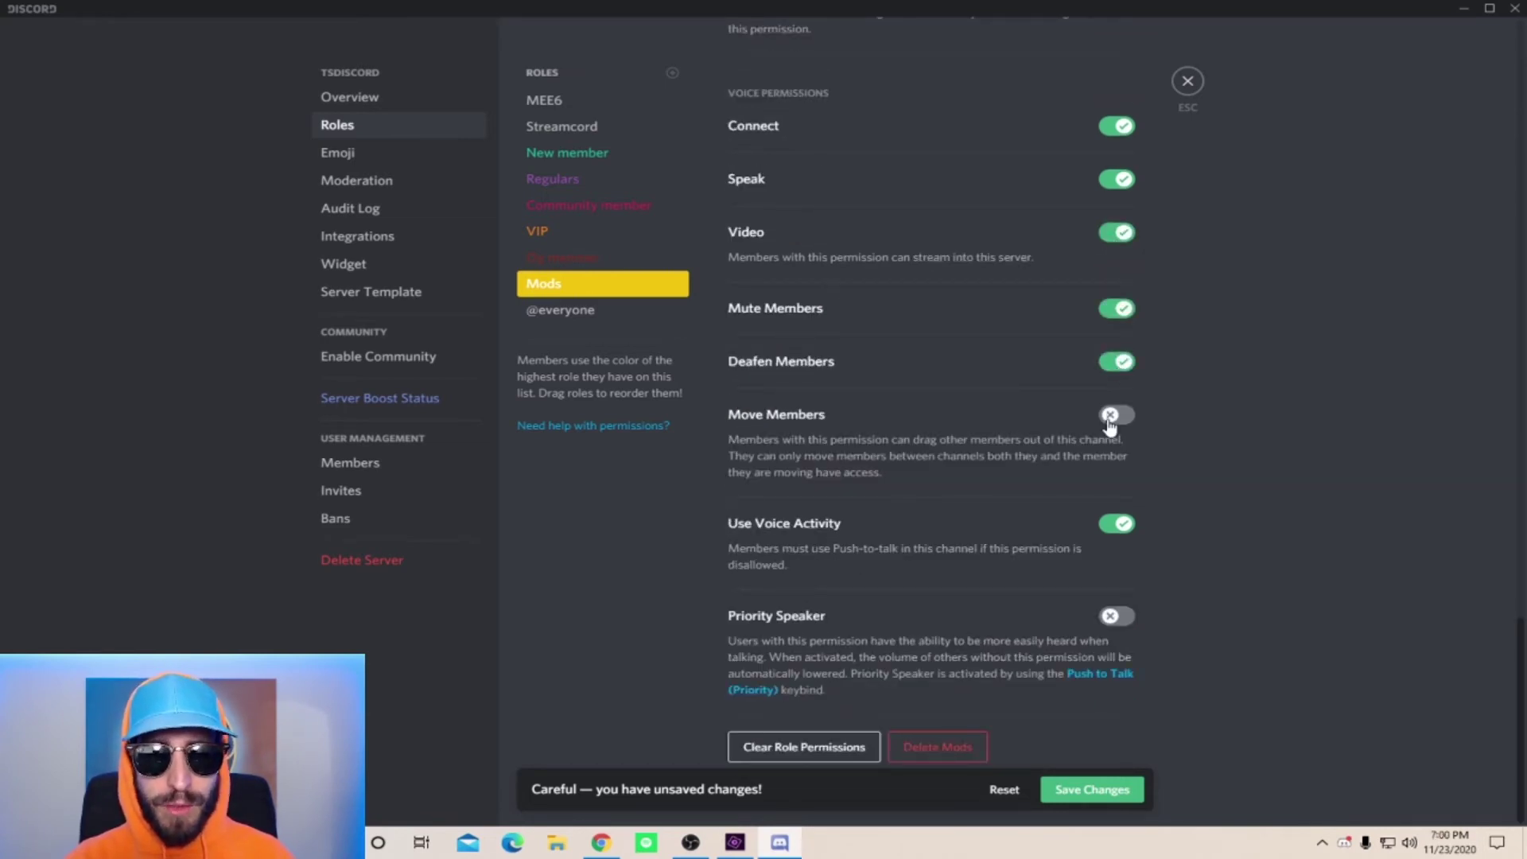
click(1113, 414)
click(1122, 619)
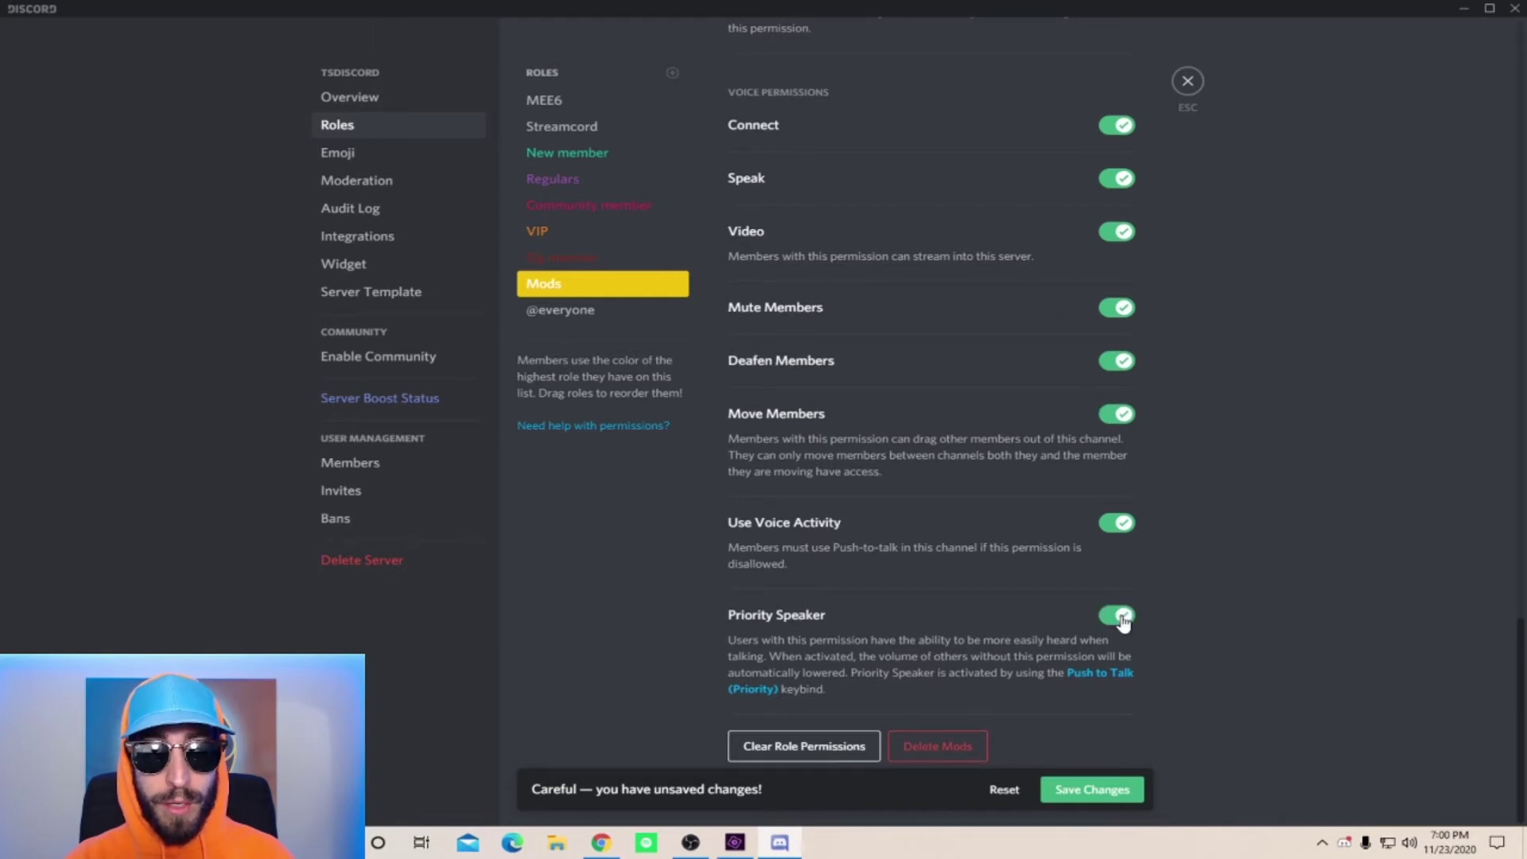
click(1129, 611)
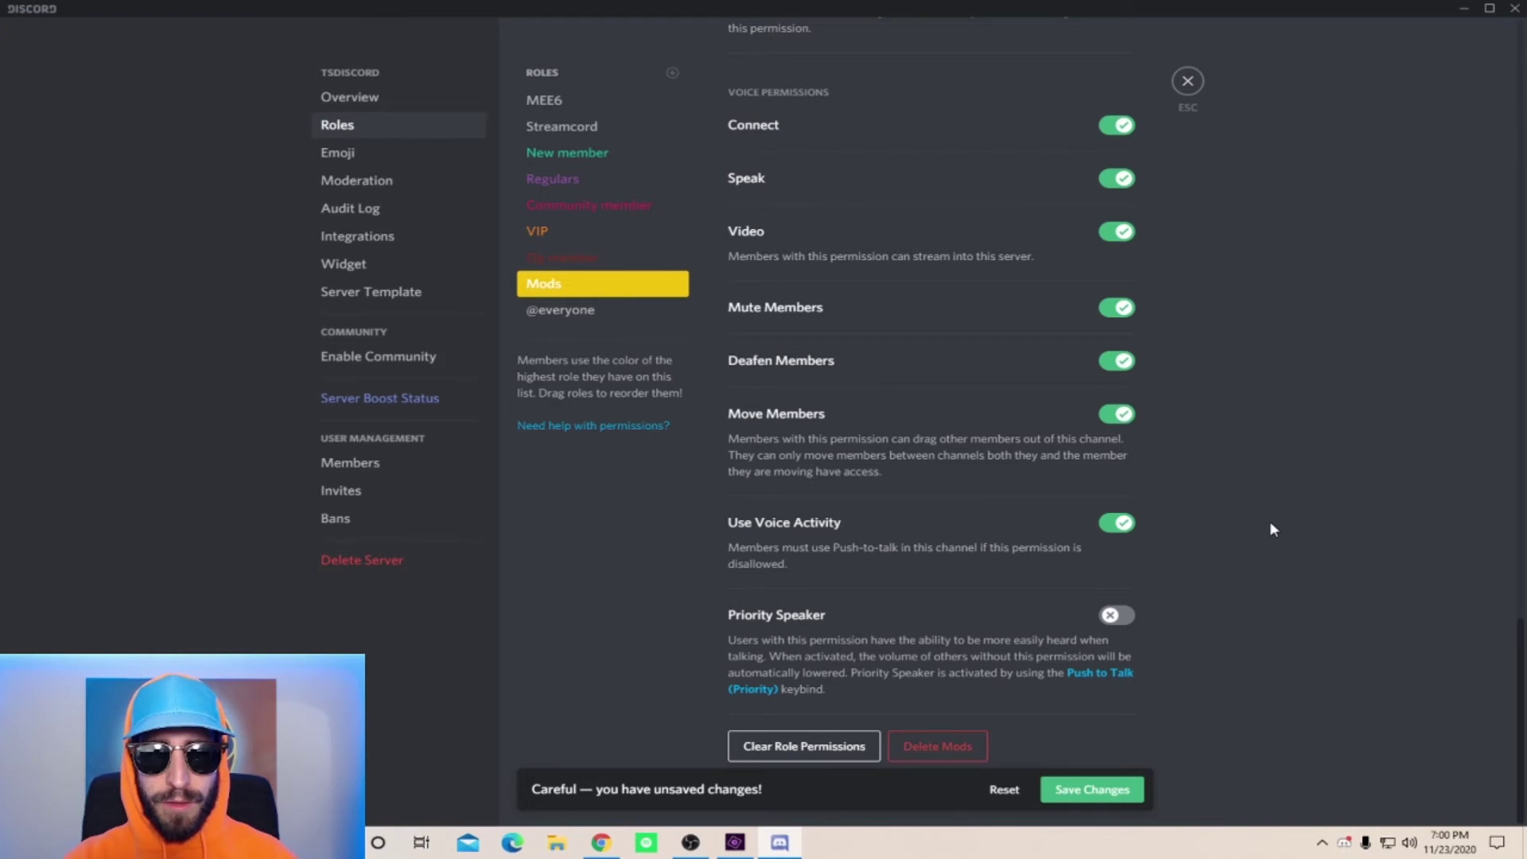
click(1092, 788)
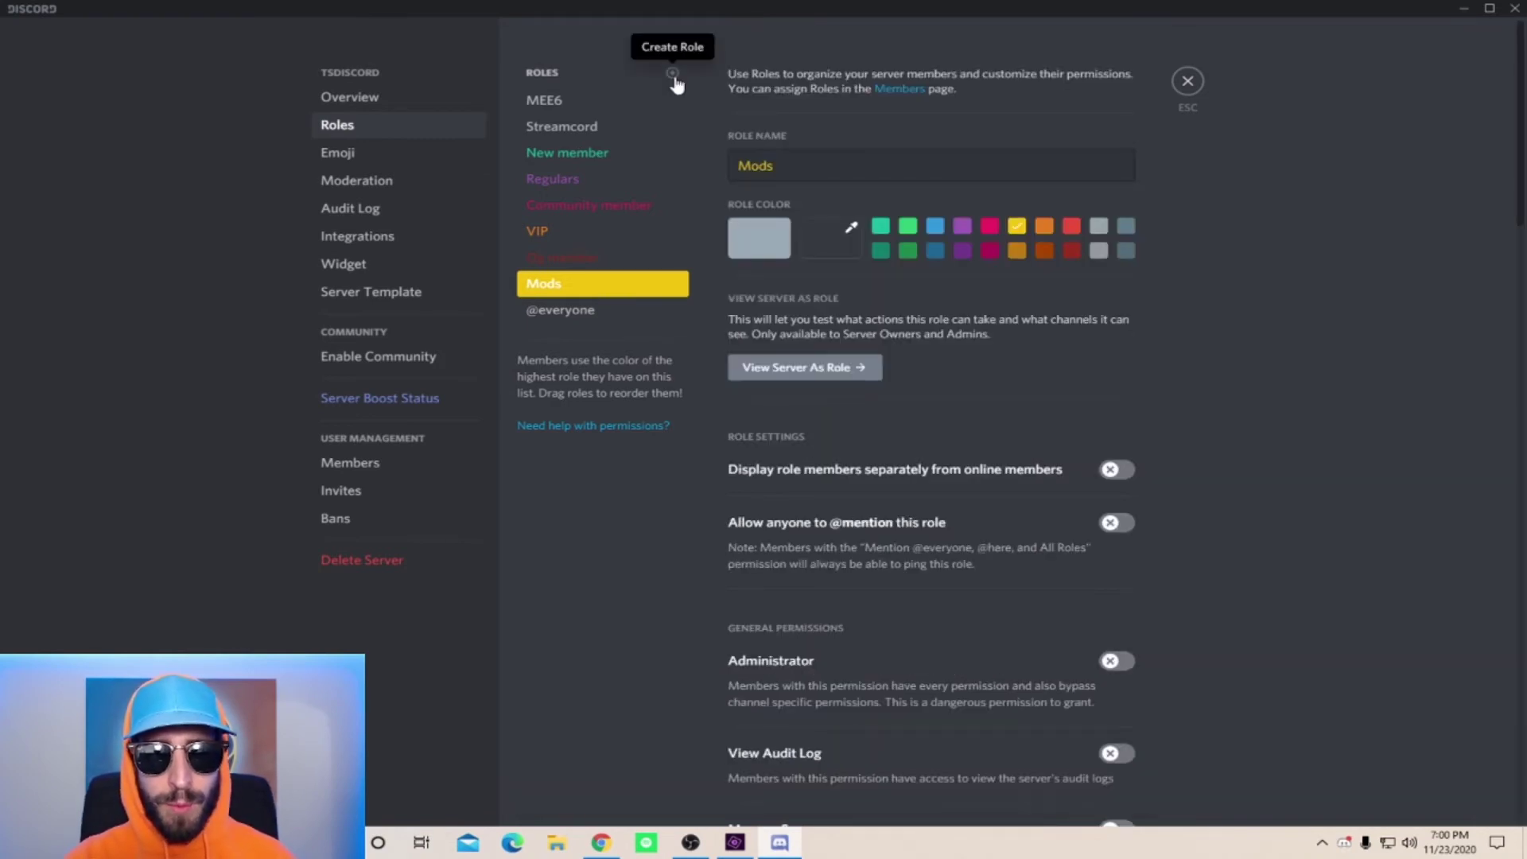
Step: Create a role named "Admin" with the bright yellow role color
click(673, 74)
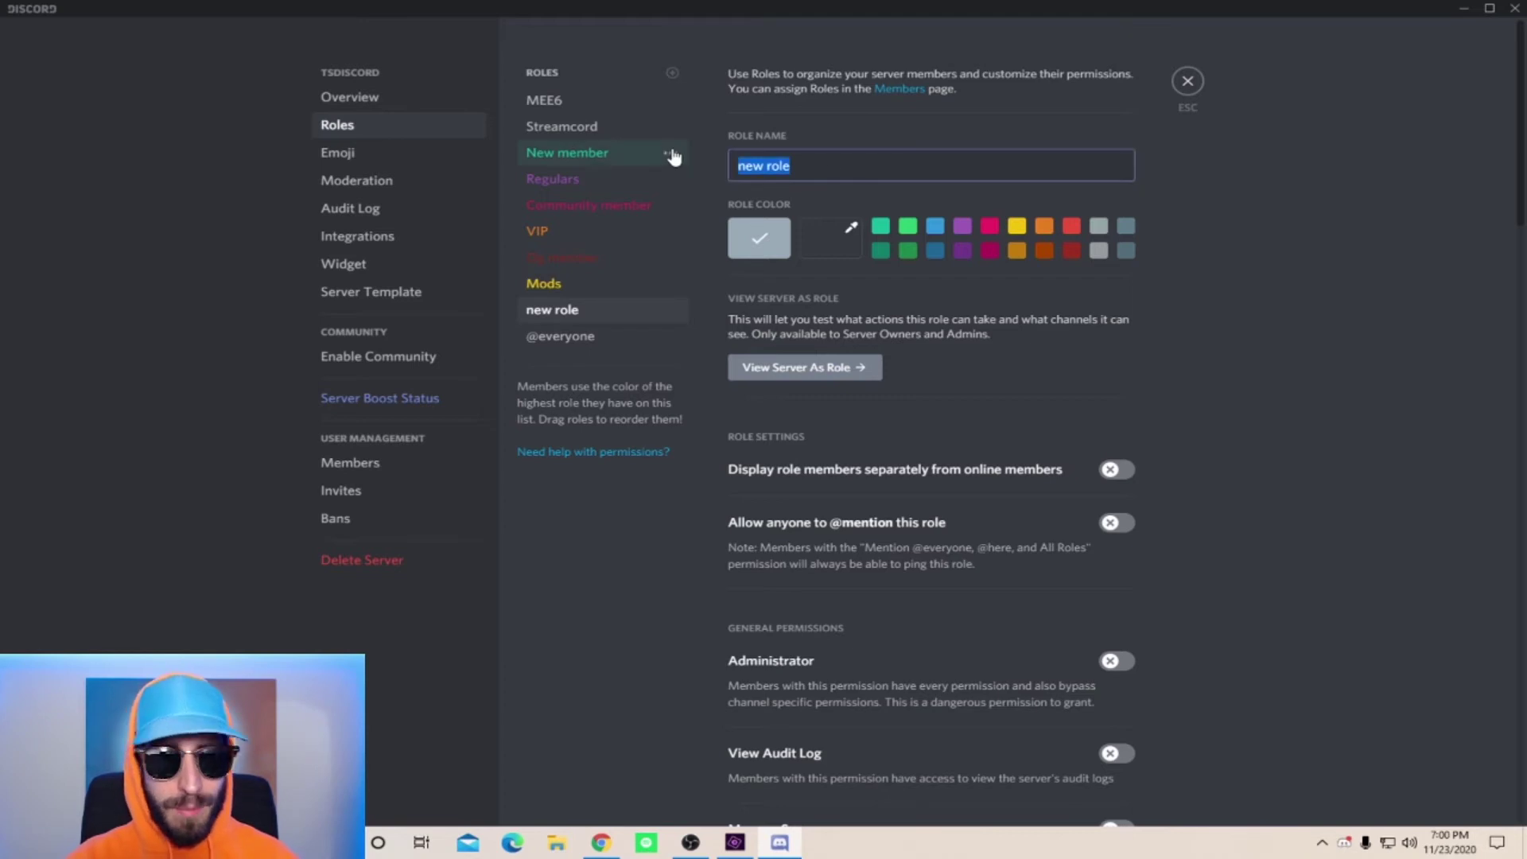
text(Admin)
click(1017, 226)
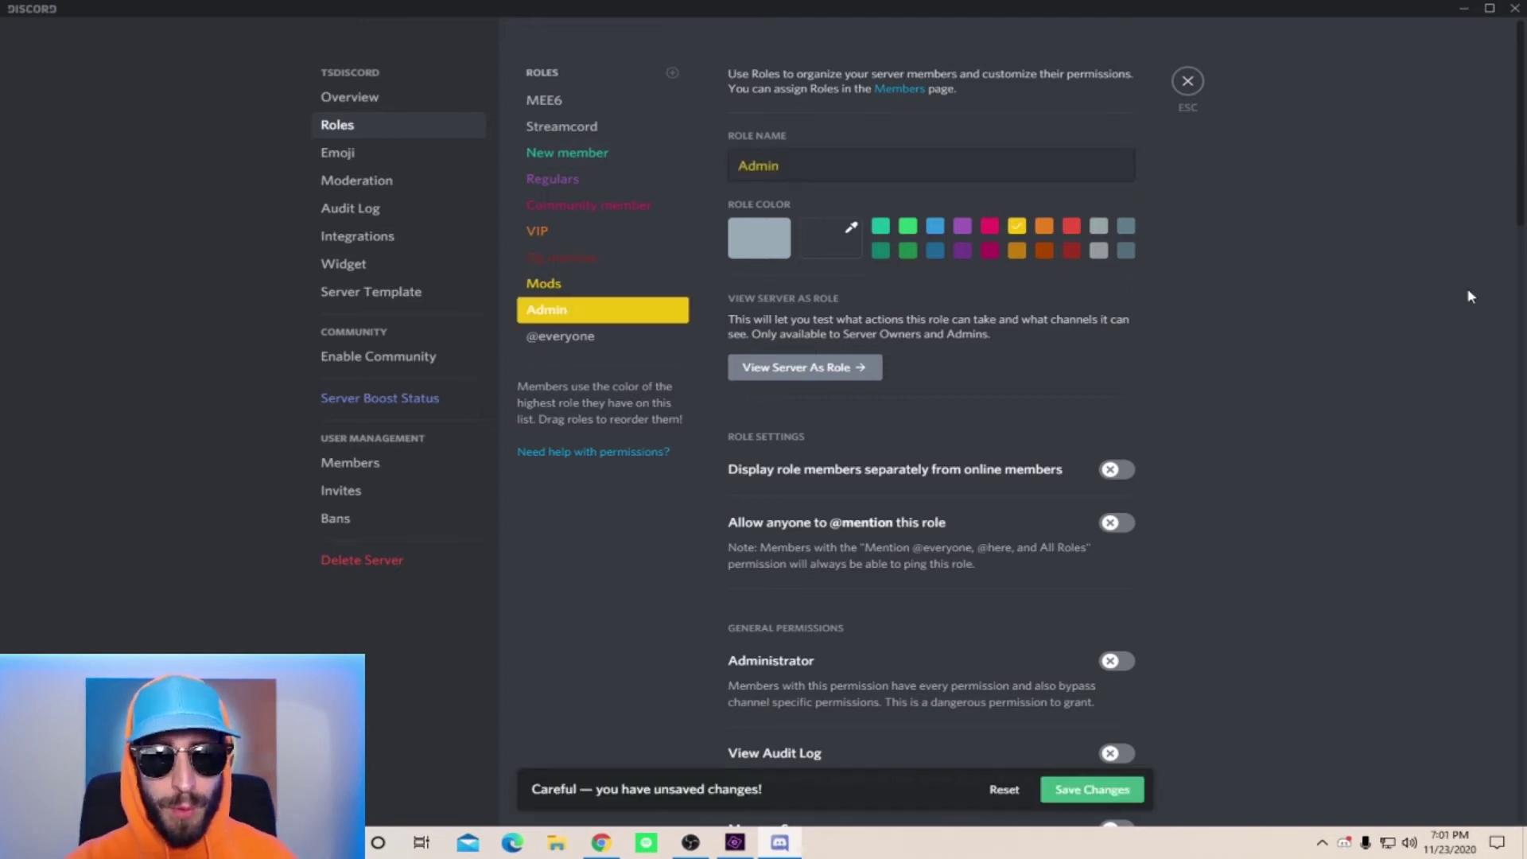
Step: Grant the Admin role the View Audit Log, Manage Server, Manage Roles and Manage Channels permissions
scroll(1330, 238, down, 6)
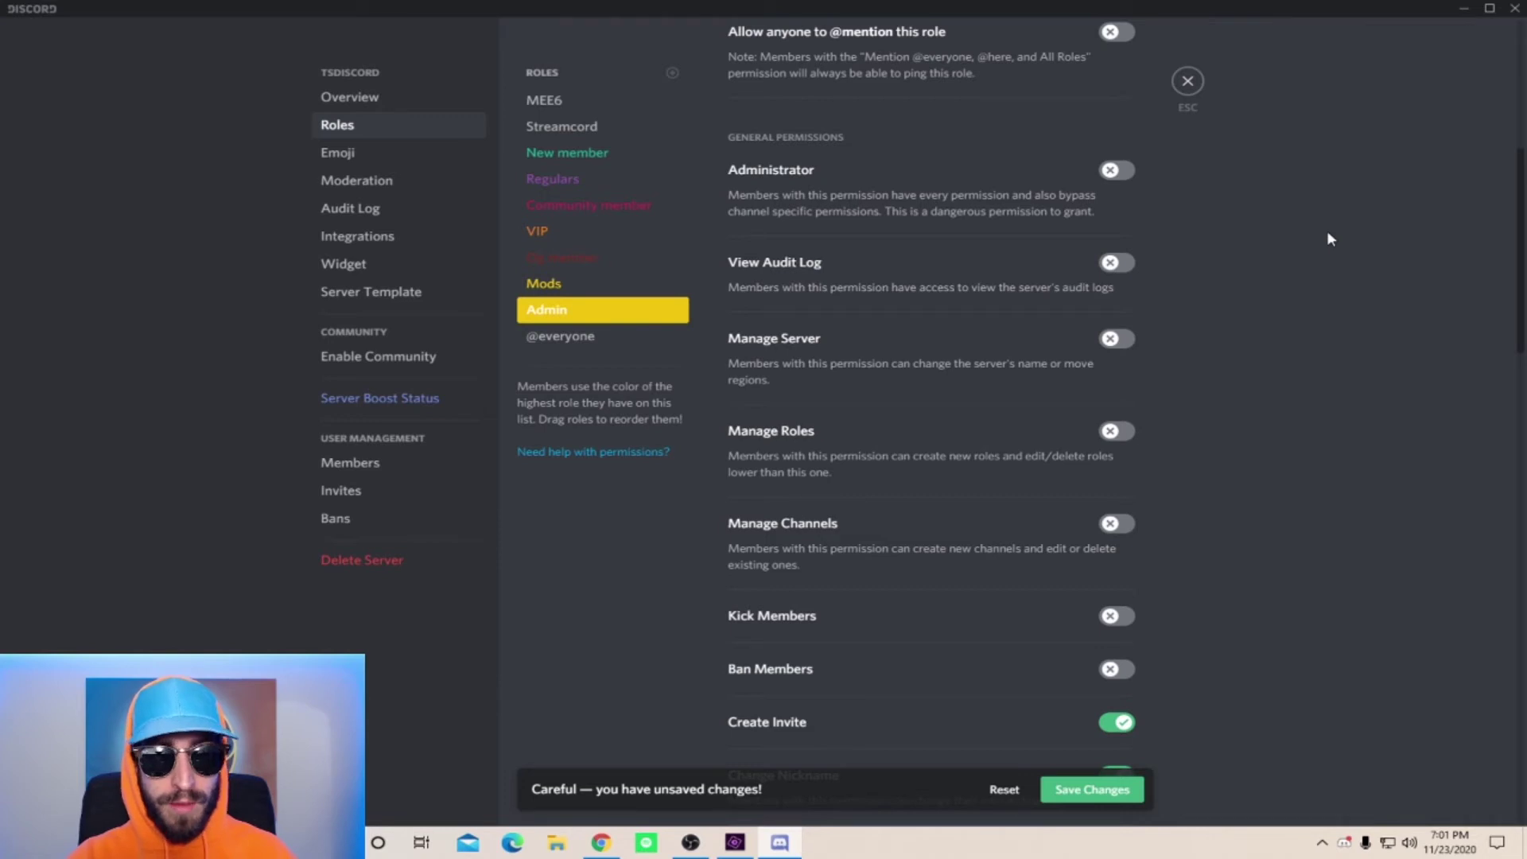
click(1118, 263)
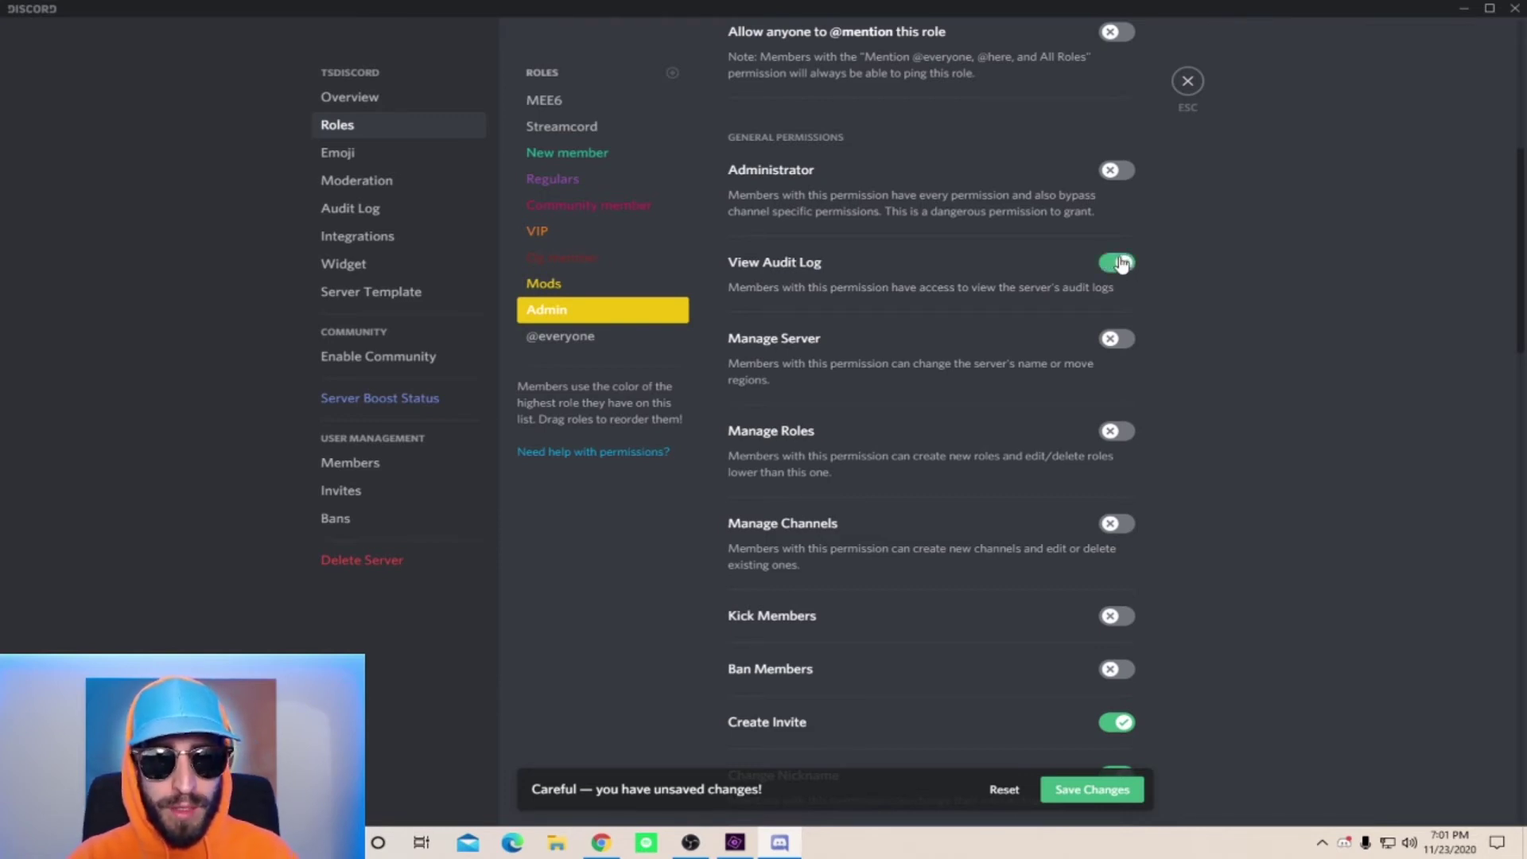
click(1118, 341)
click(1118, 432)
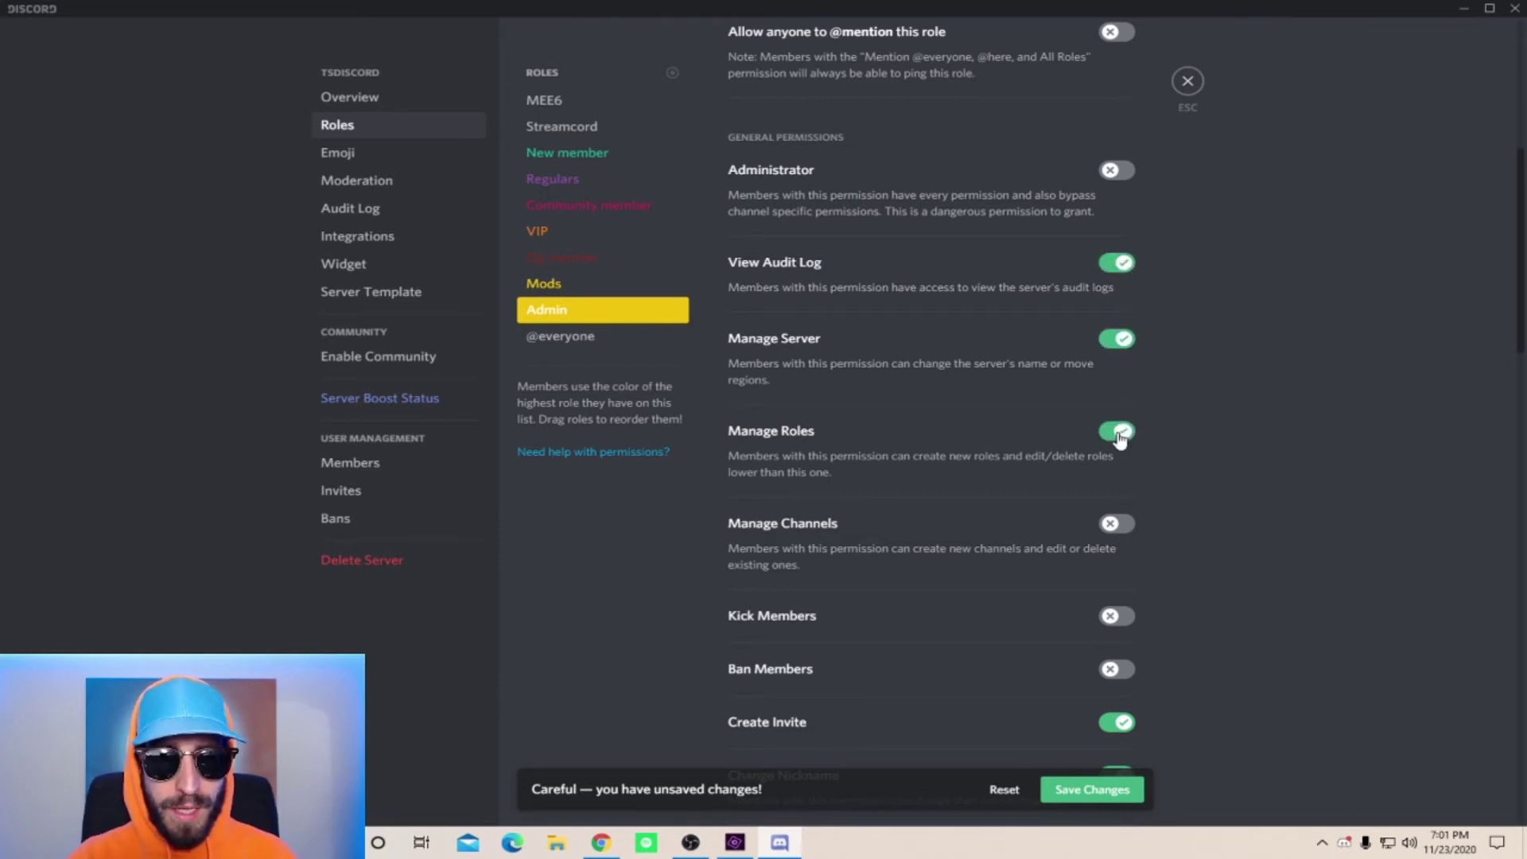
scroll(1120, 439, down, 2)
click(1117, 358)
Step: Grant the Admin role the Kick Members, Ban Members, Manage Nicknames, Manage Emojis and Manage Webhooks permissions
scroll(1115, 368, down, 1)
scroll(1114, 367, down, 1)
click(1113, 299)
click(1107, 346)
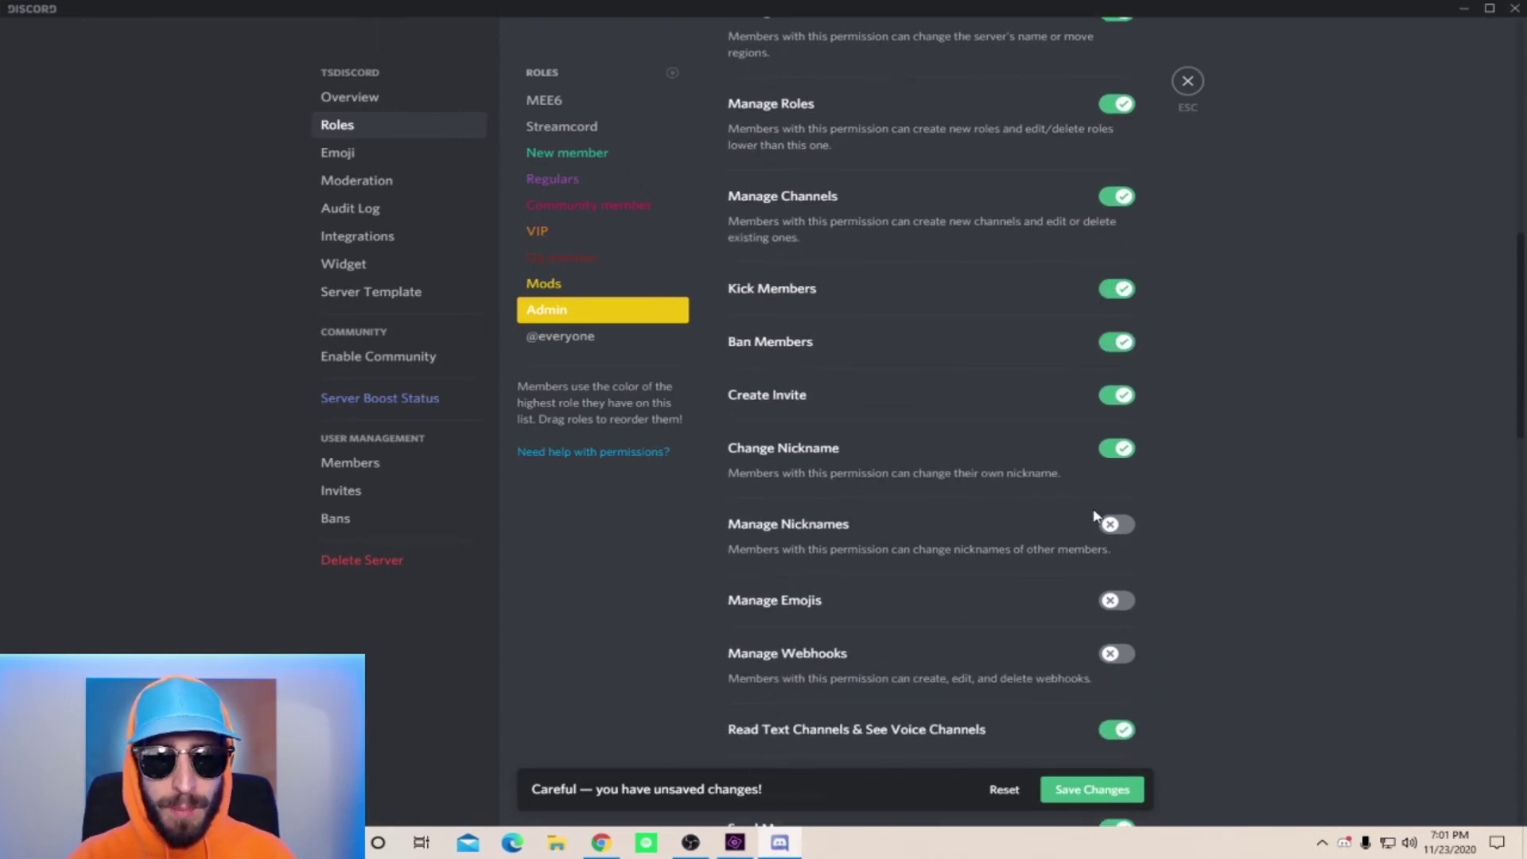
click(1115, 526)
click(1121, 602)
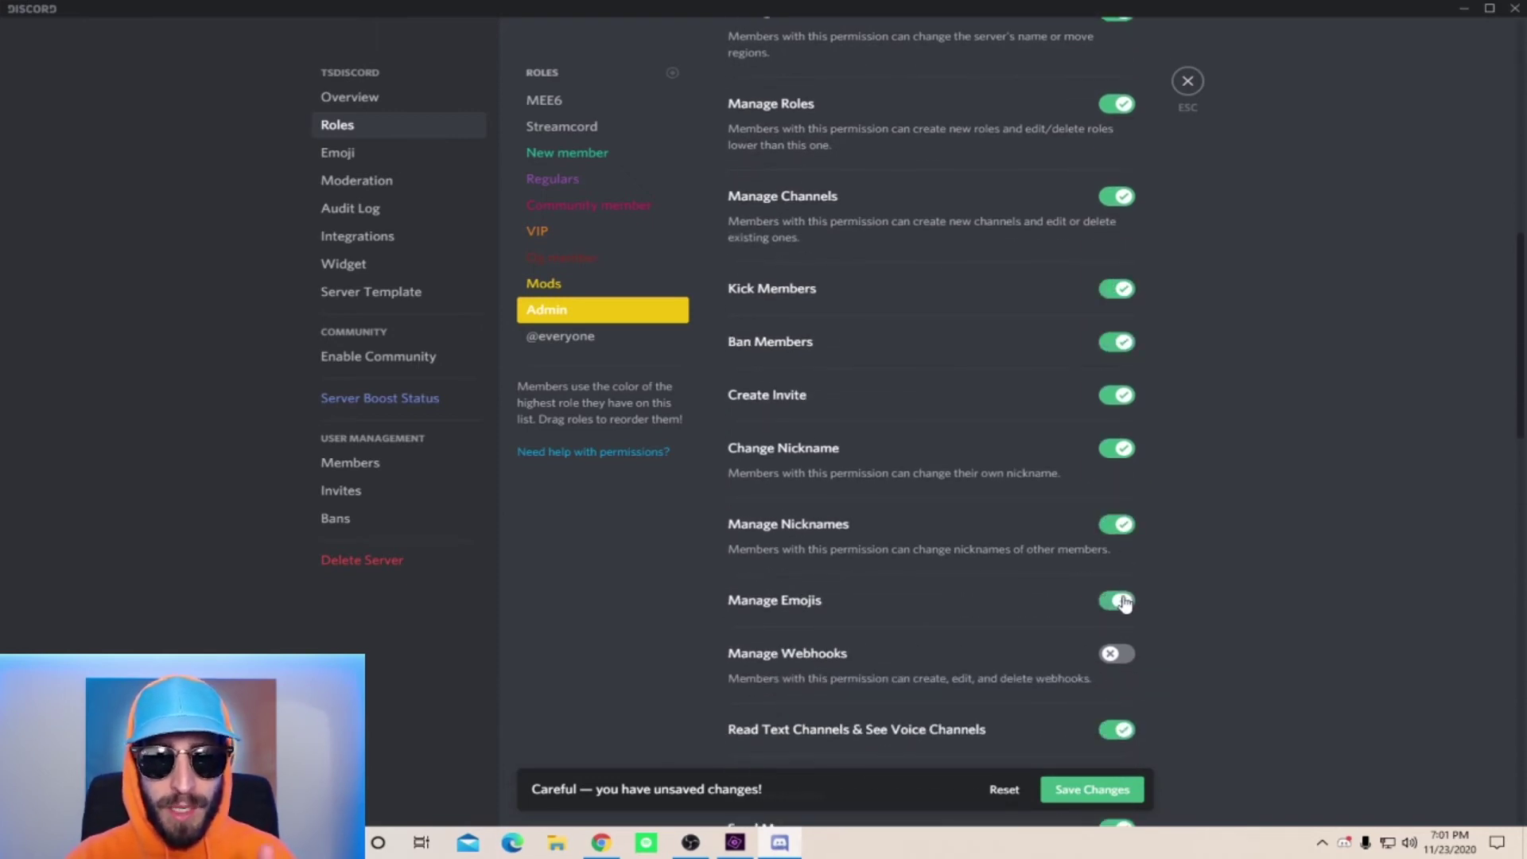
click(1121, 654)
Step: Grant the Admin role Manage Messages, Mute Members, Deafen Members and Move Members, and save the changes
scroll(1069, 572, down, 3)
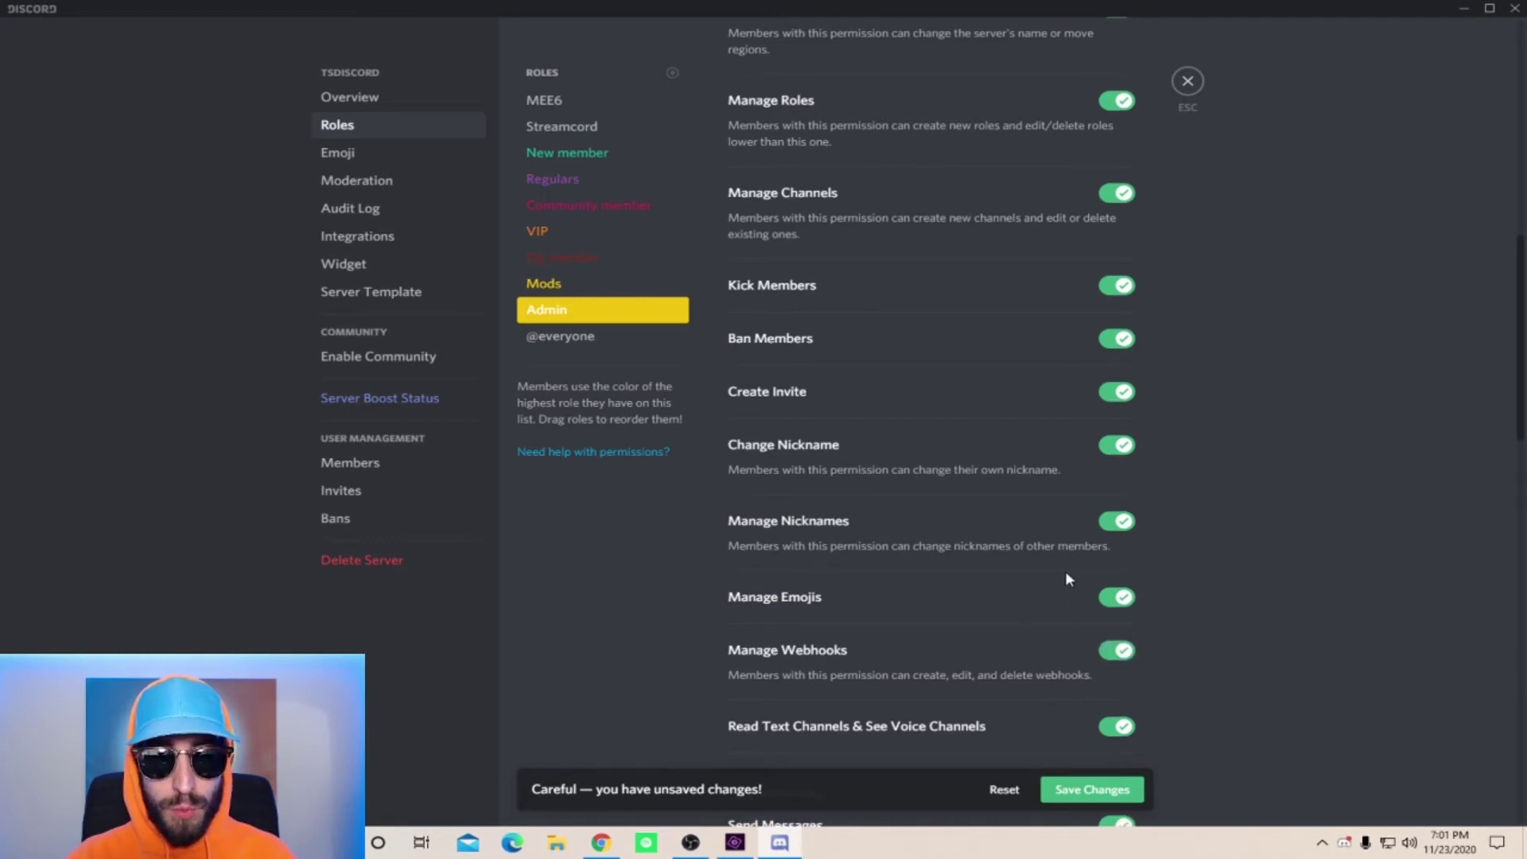
scroll(1076, 569, down, 3)
click(1113, 420)
scroll(1097, 417, down, 7)
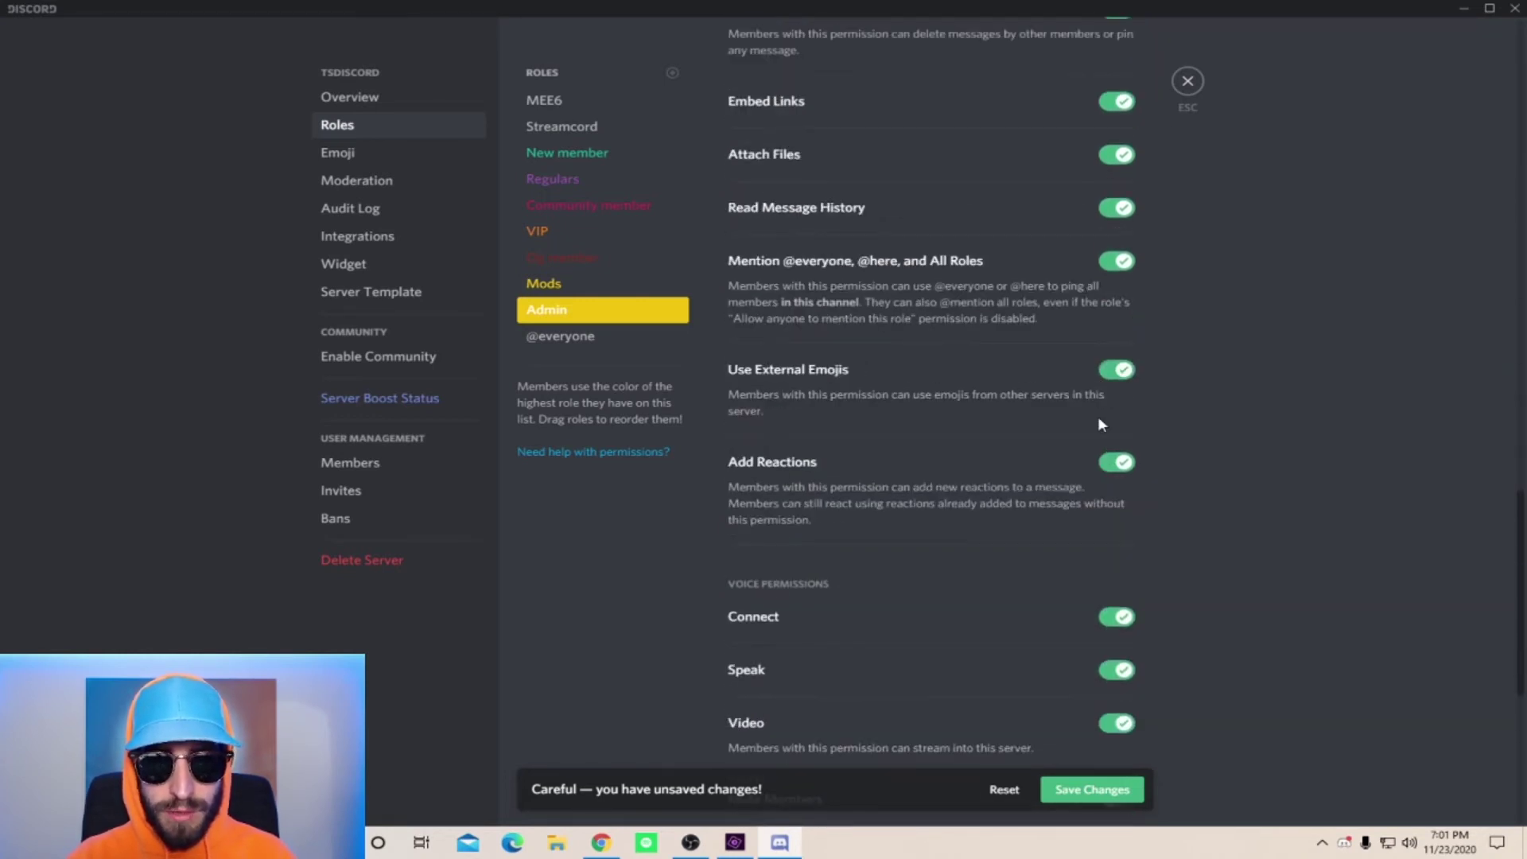
click(1117, 310)
click(1117, 362)
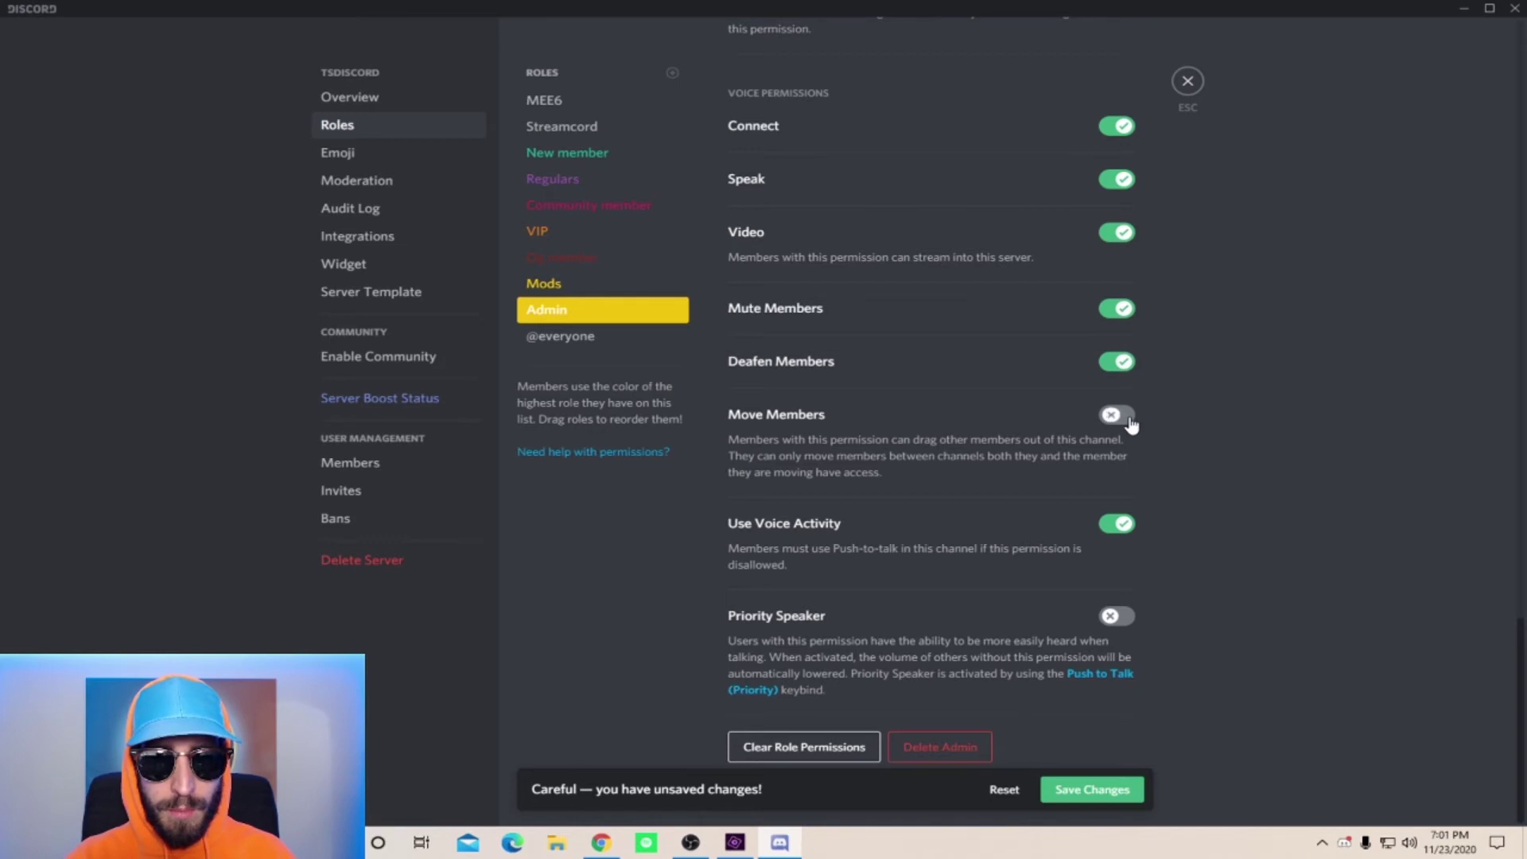
click(1128, 417)
click(1092, 789)
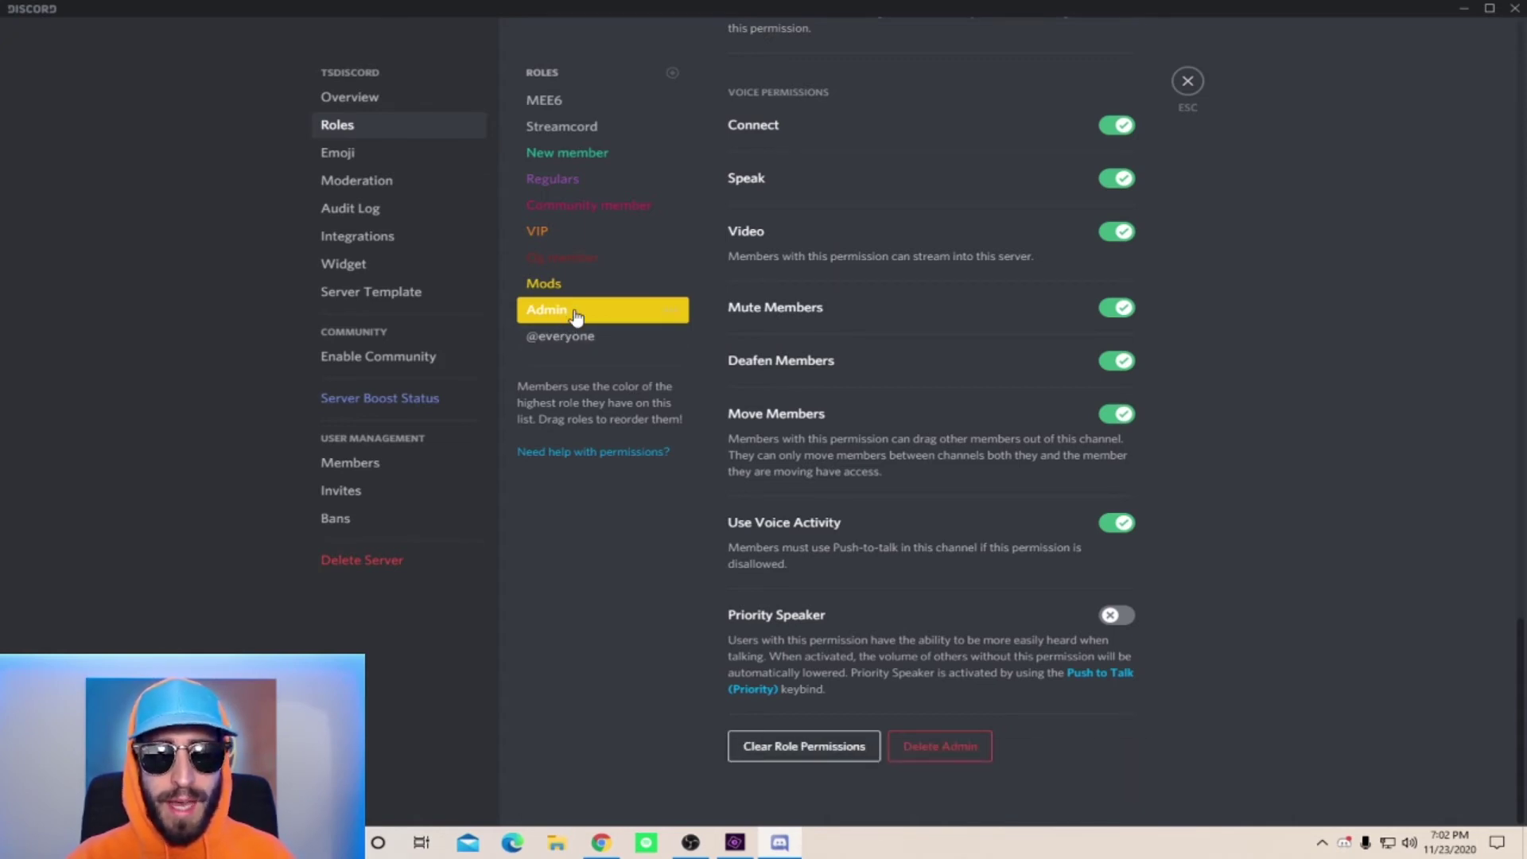
Step: Reorder the roles from highest to lowest: Admin, Mods, Og member, VIP, Community member, Regulars, New member, Streamcord, MEE6
drag(575, 317, 575, 127)
click(602, 208)
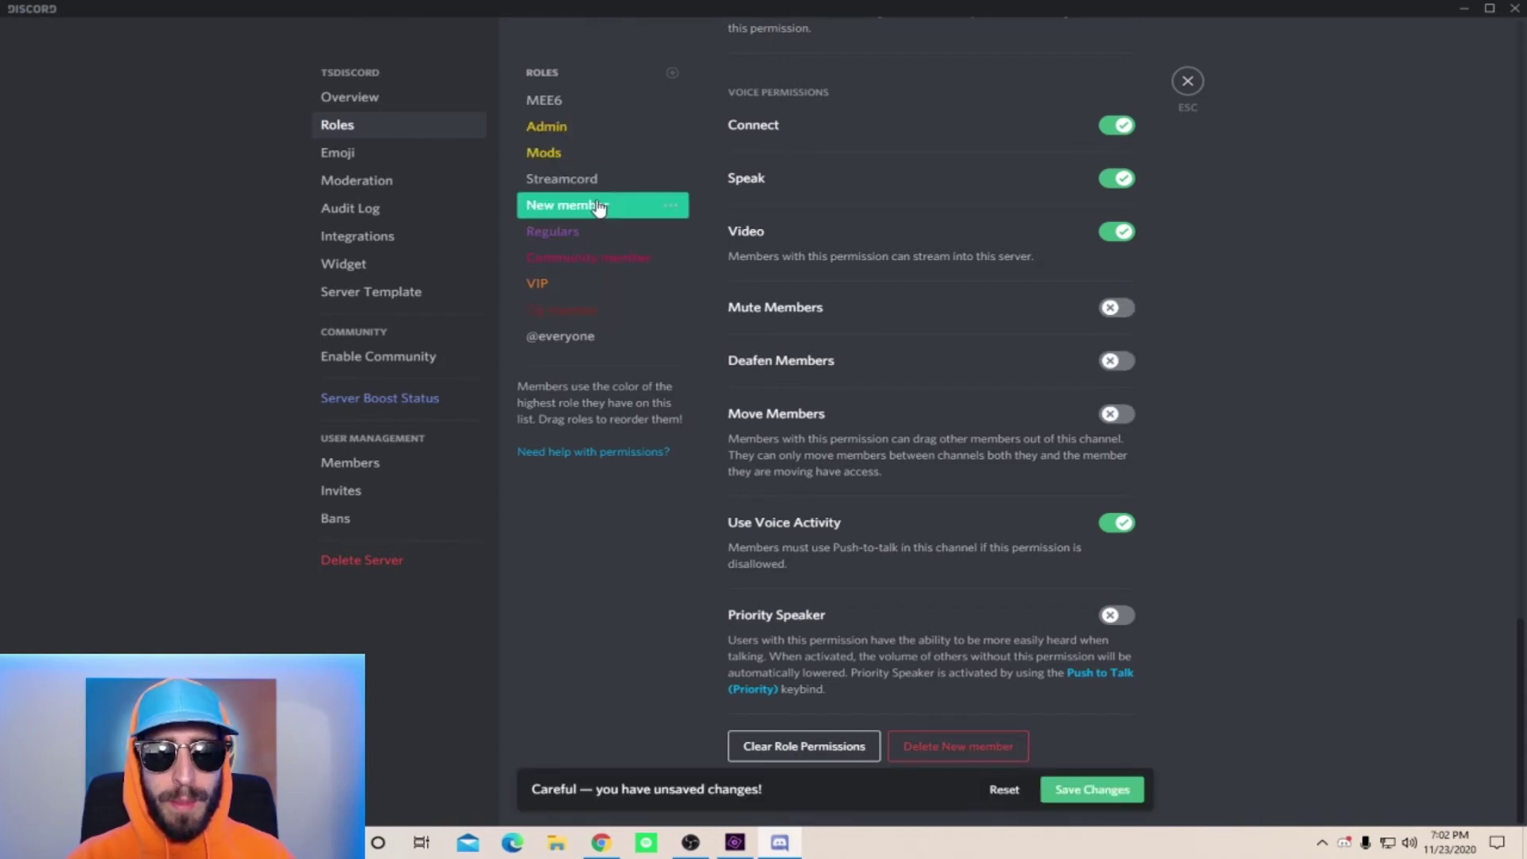
drag(600, 208, 600, 310)
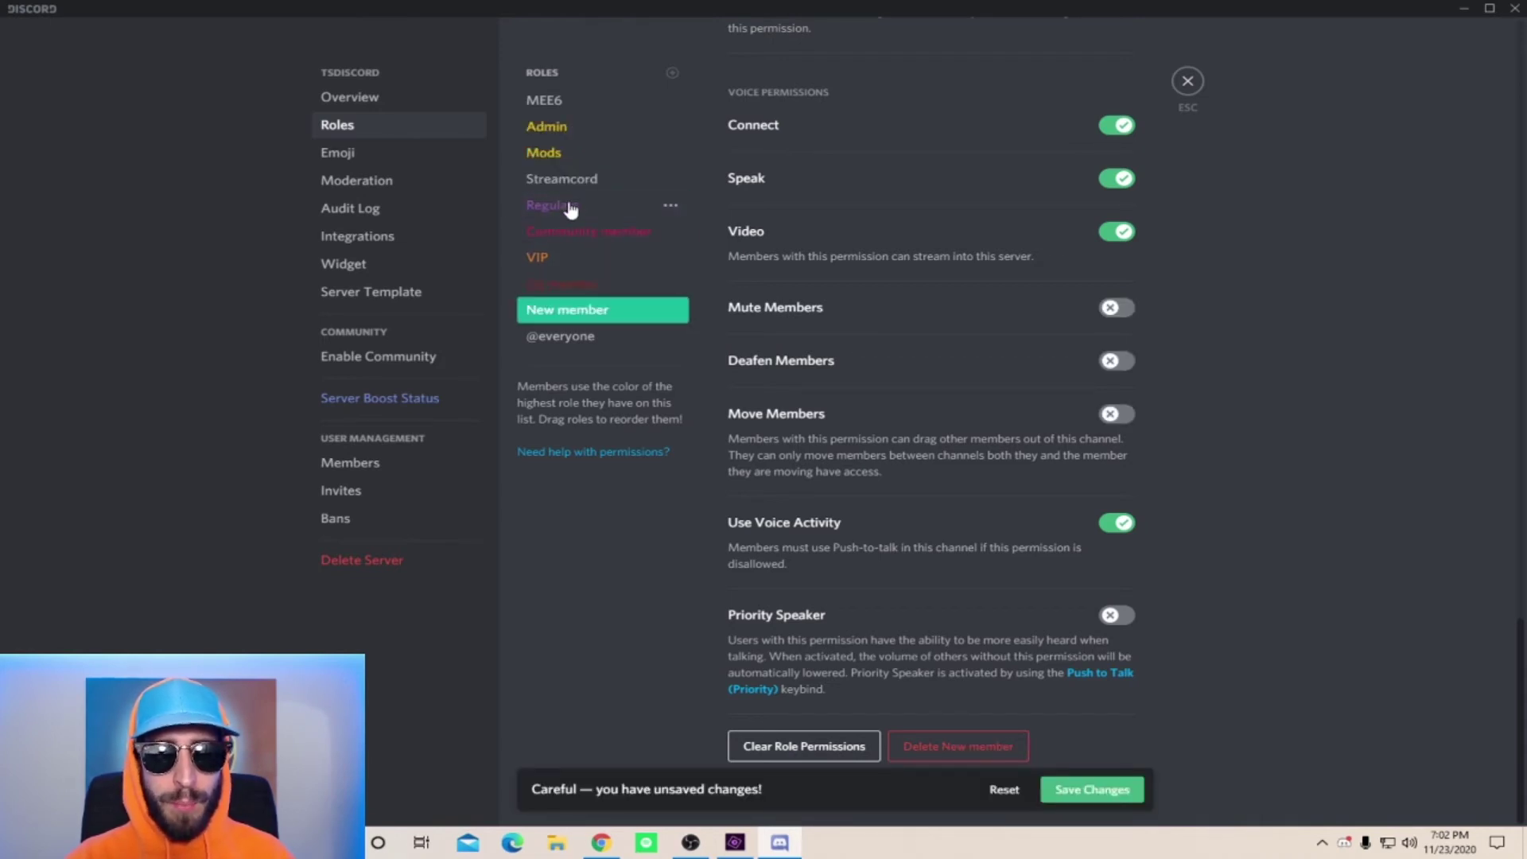
drag(568, 211, 569, 278)
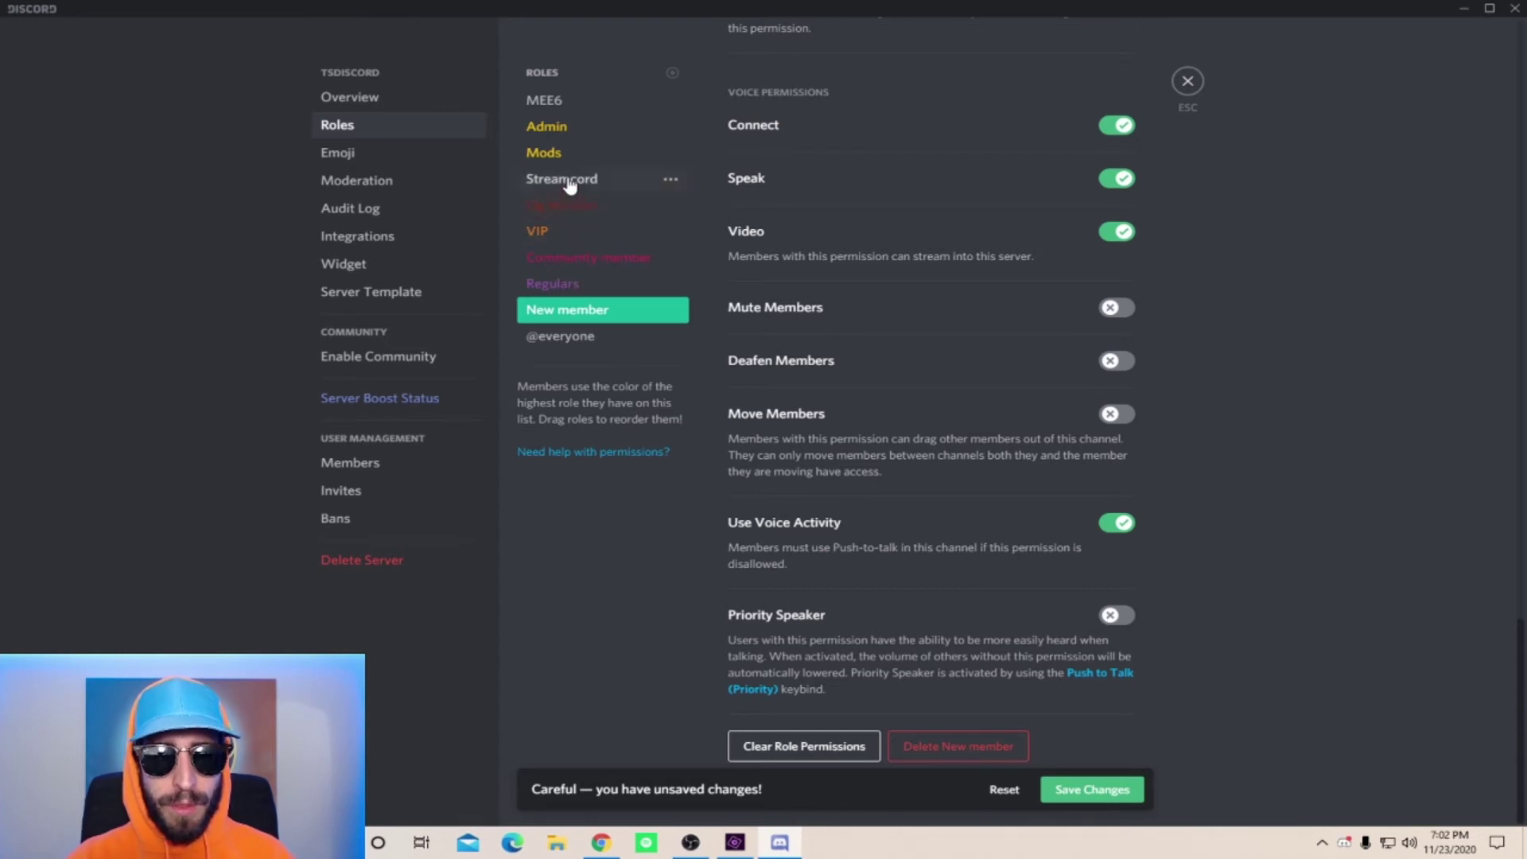
drag(573, 178, 572, 284)
click(579, 335)
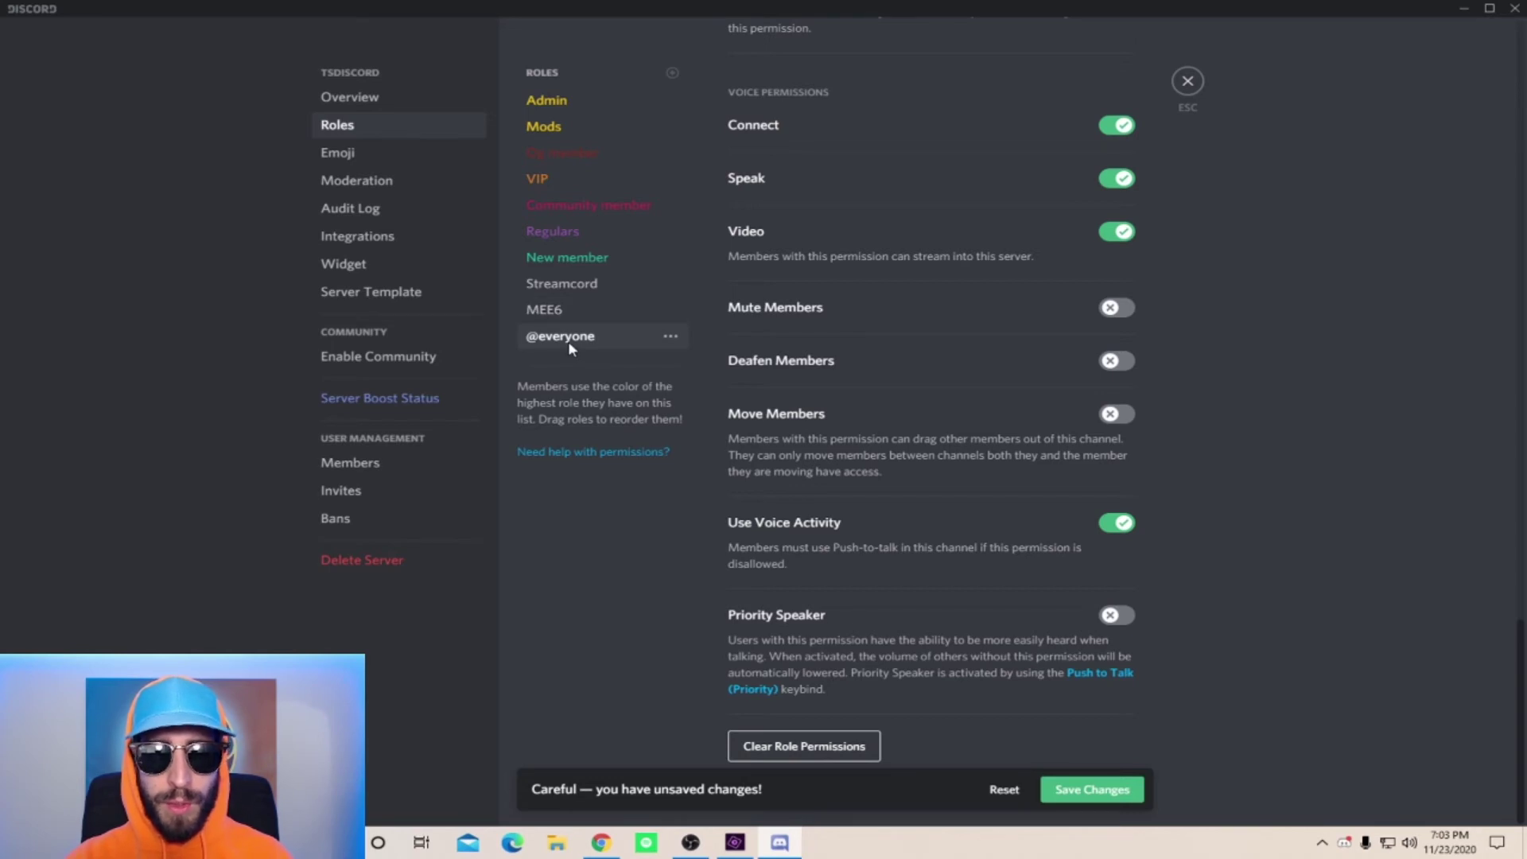
scroll(781, 325, up, 3)
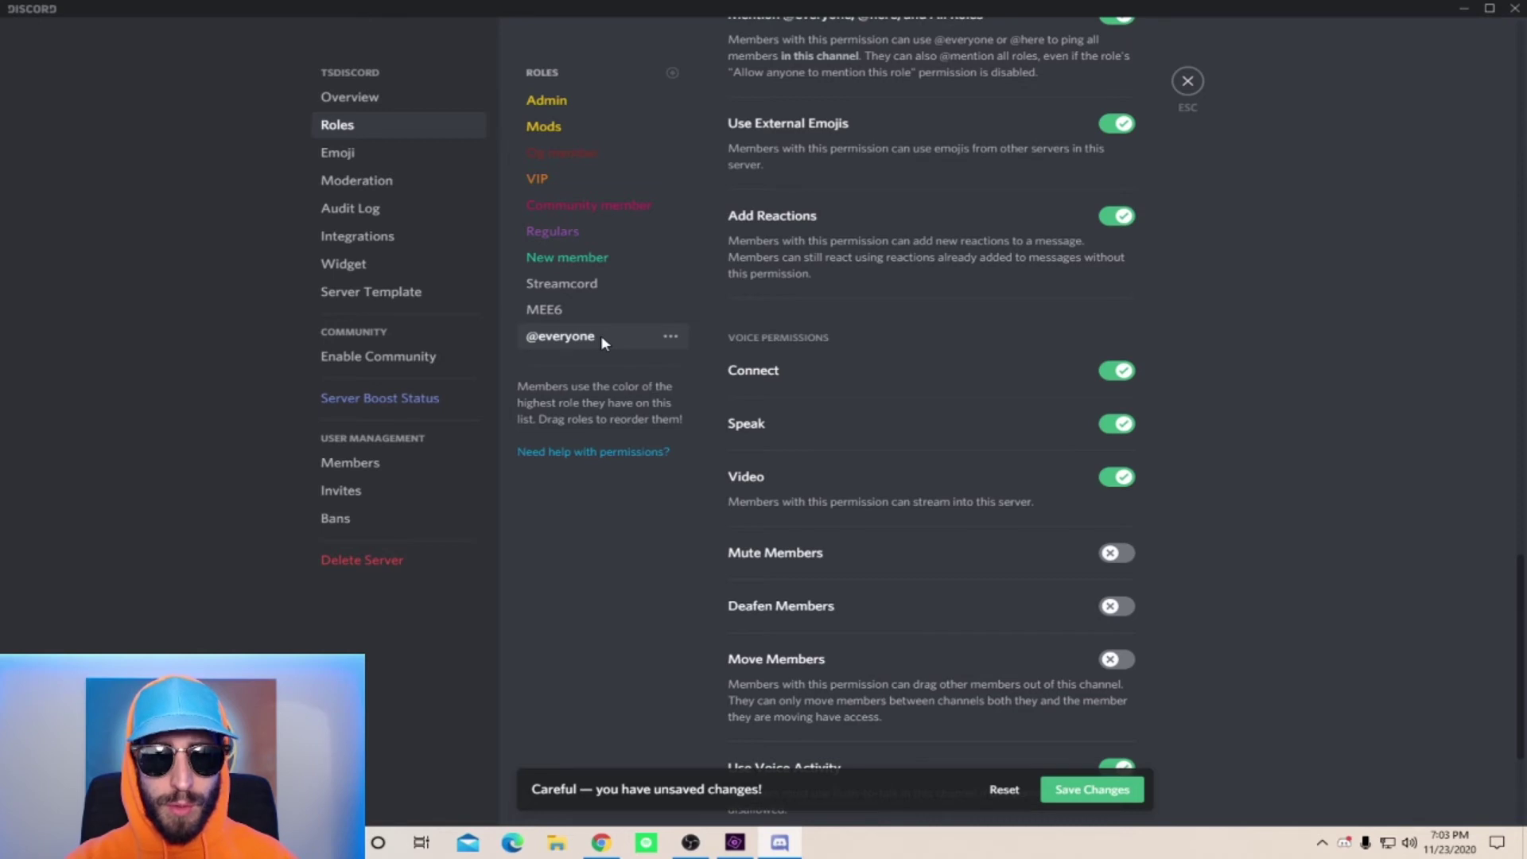
scroll(952, 423, up, 15)
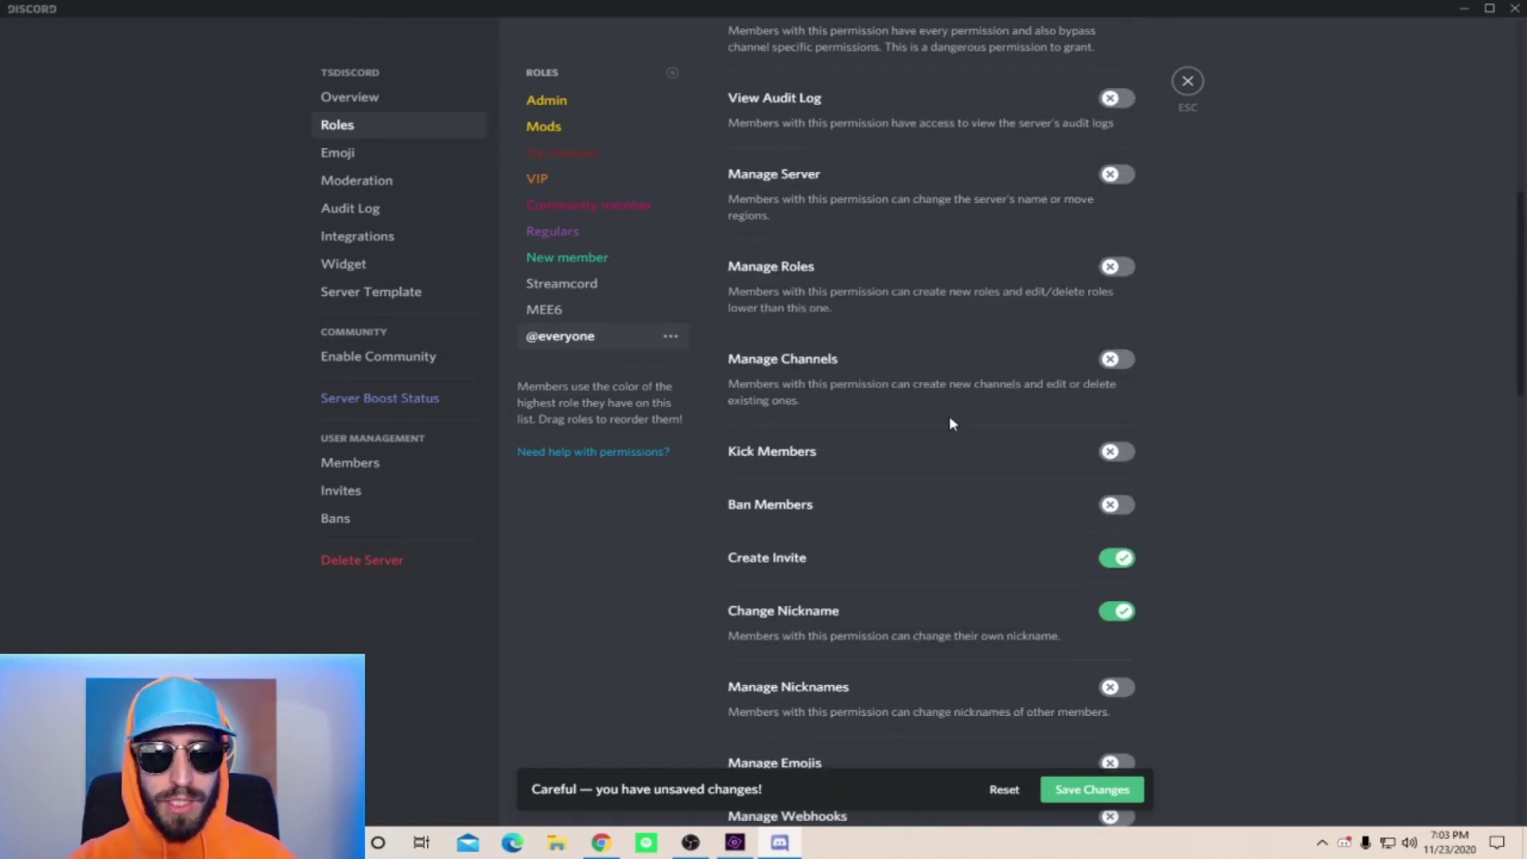
click(1092, 789)
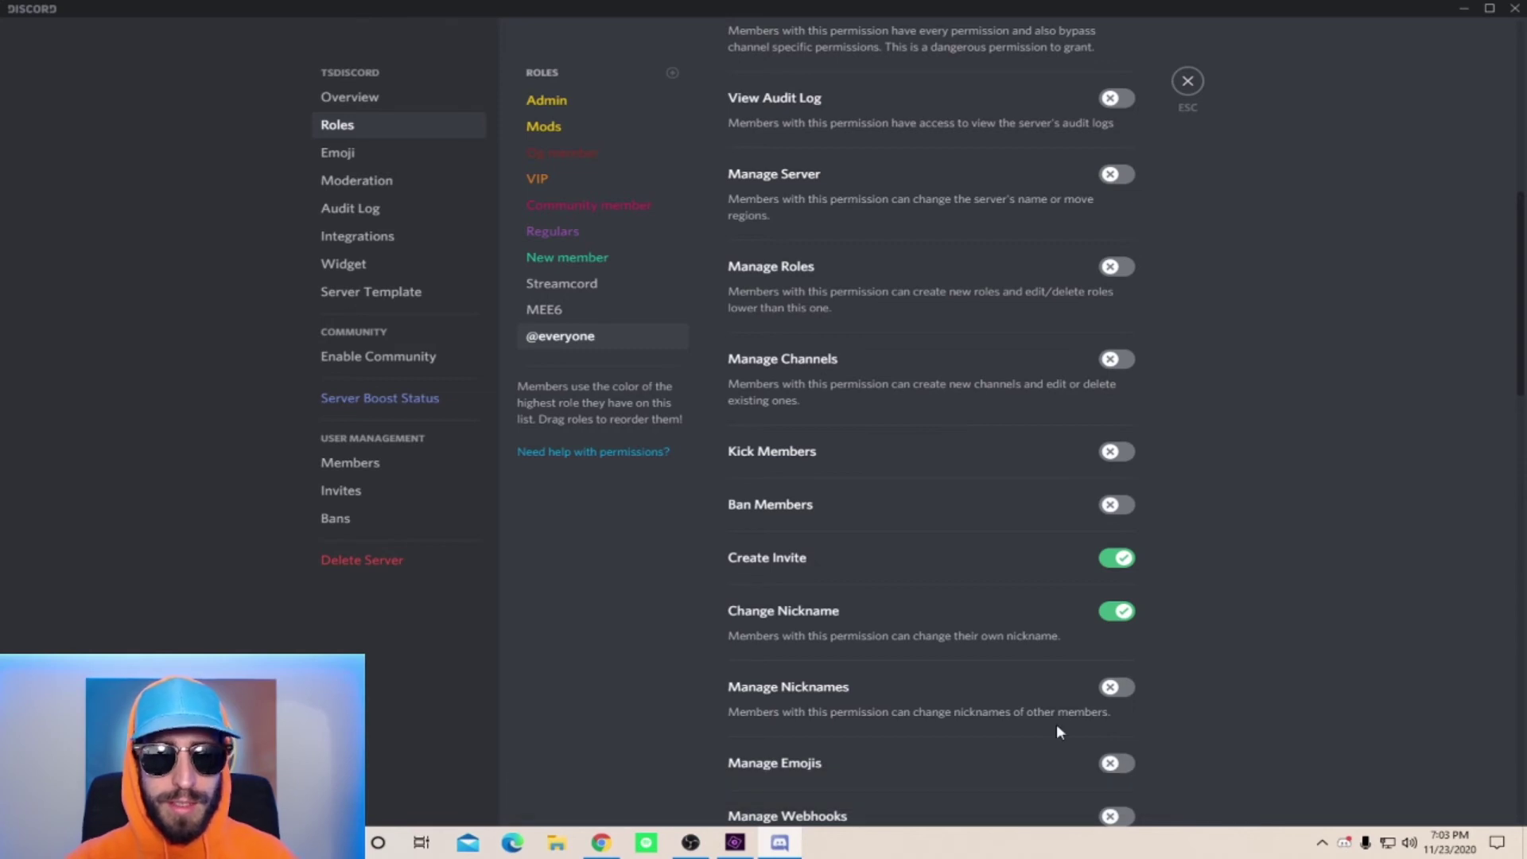
key(Escape)
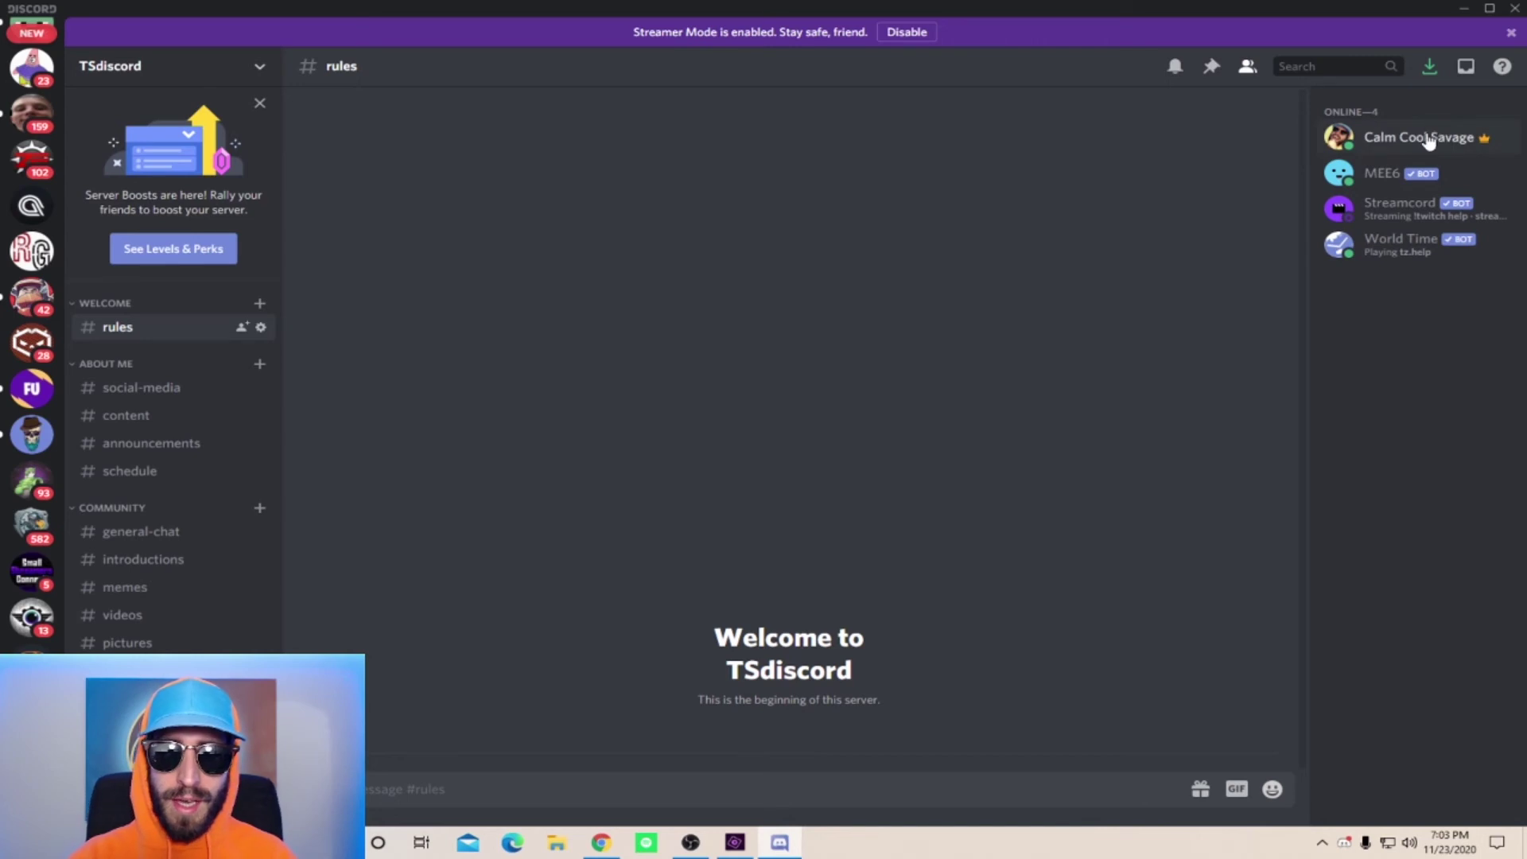
Step: Assign the Admin role to the server owner from the online member list
right_click(1375, 151)
mouse_move(1273, 309)
click(1175, 318)
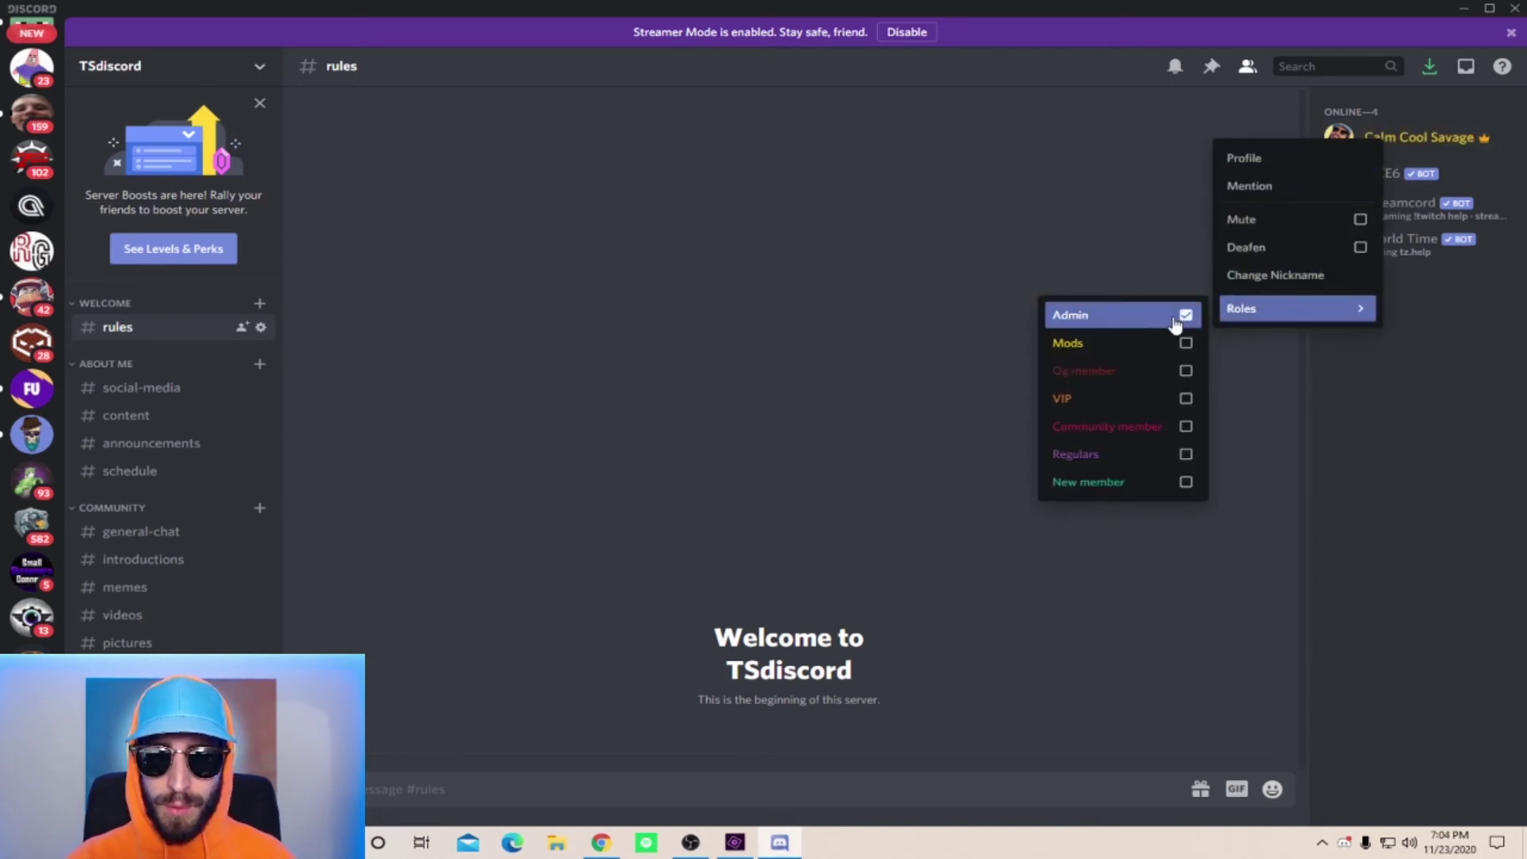
key(Escape)
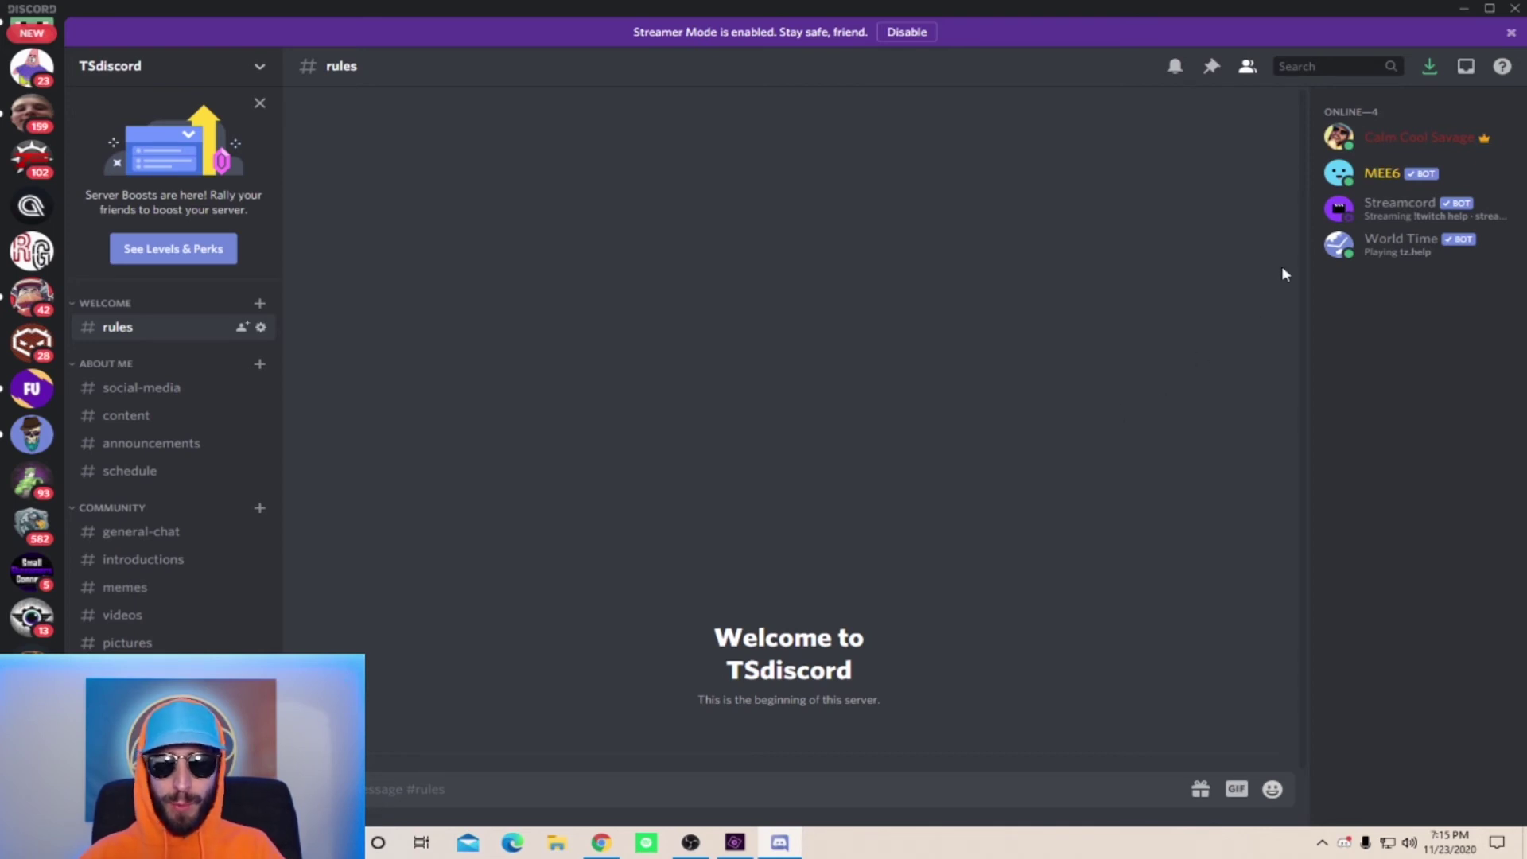
Step: Assign the Mods role to the server owner in addition to the Og member role
right_click(1401, 145)
mouse_move(1304, 310)
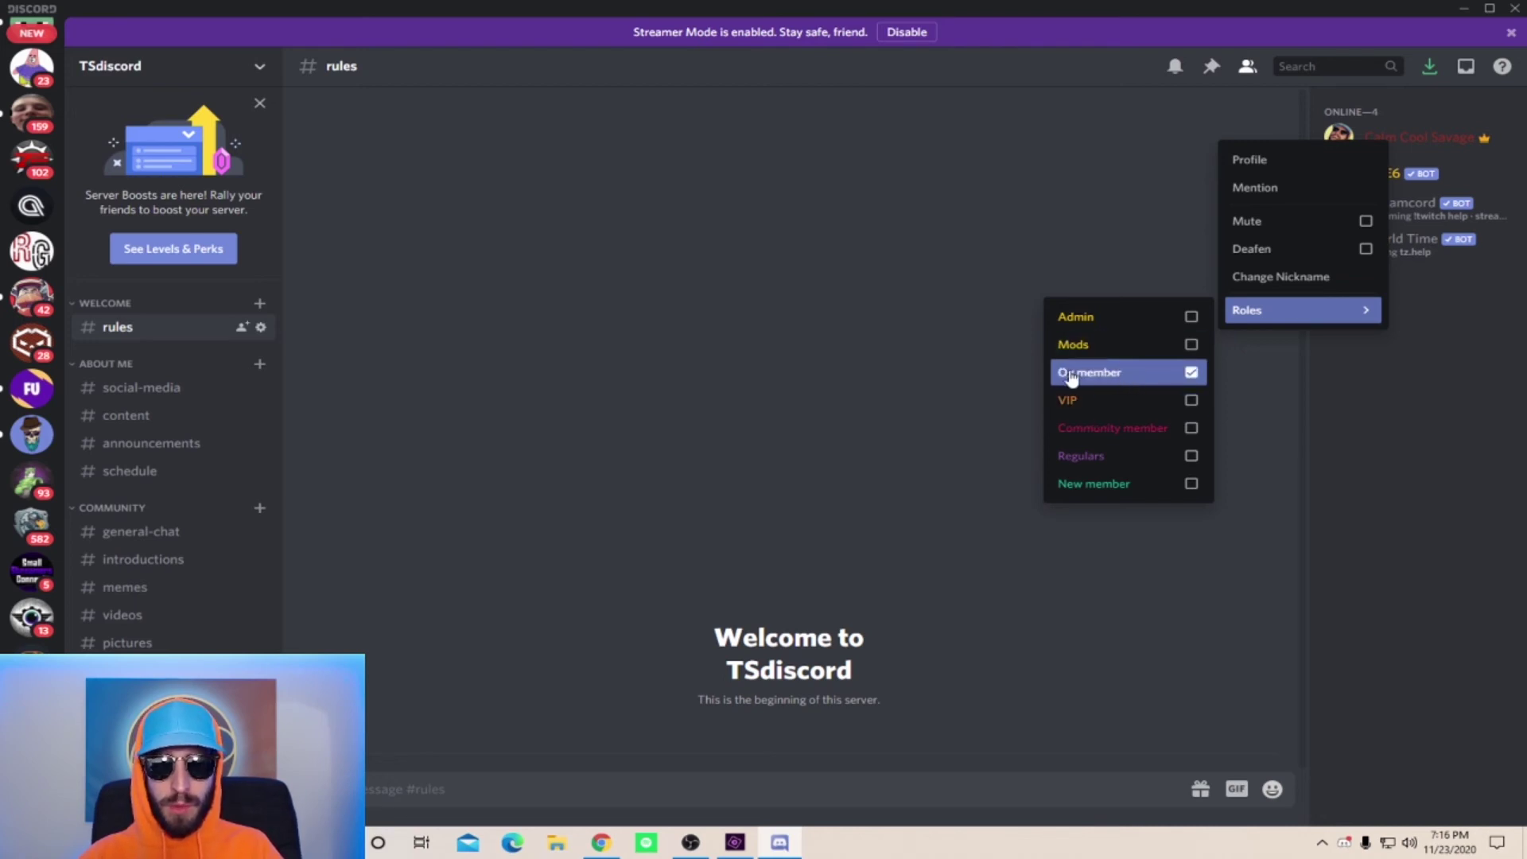
click(1099, 348)
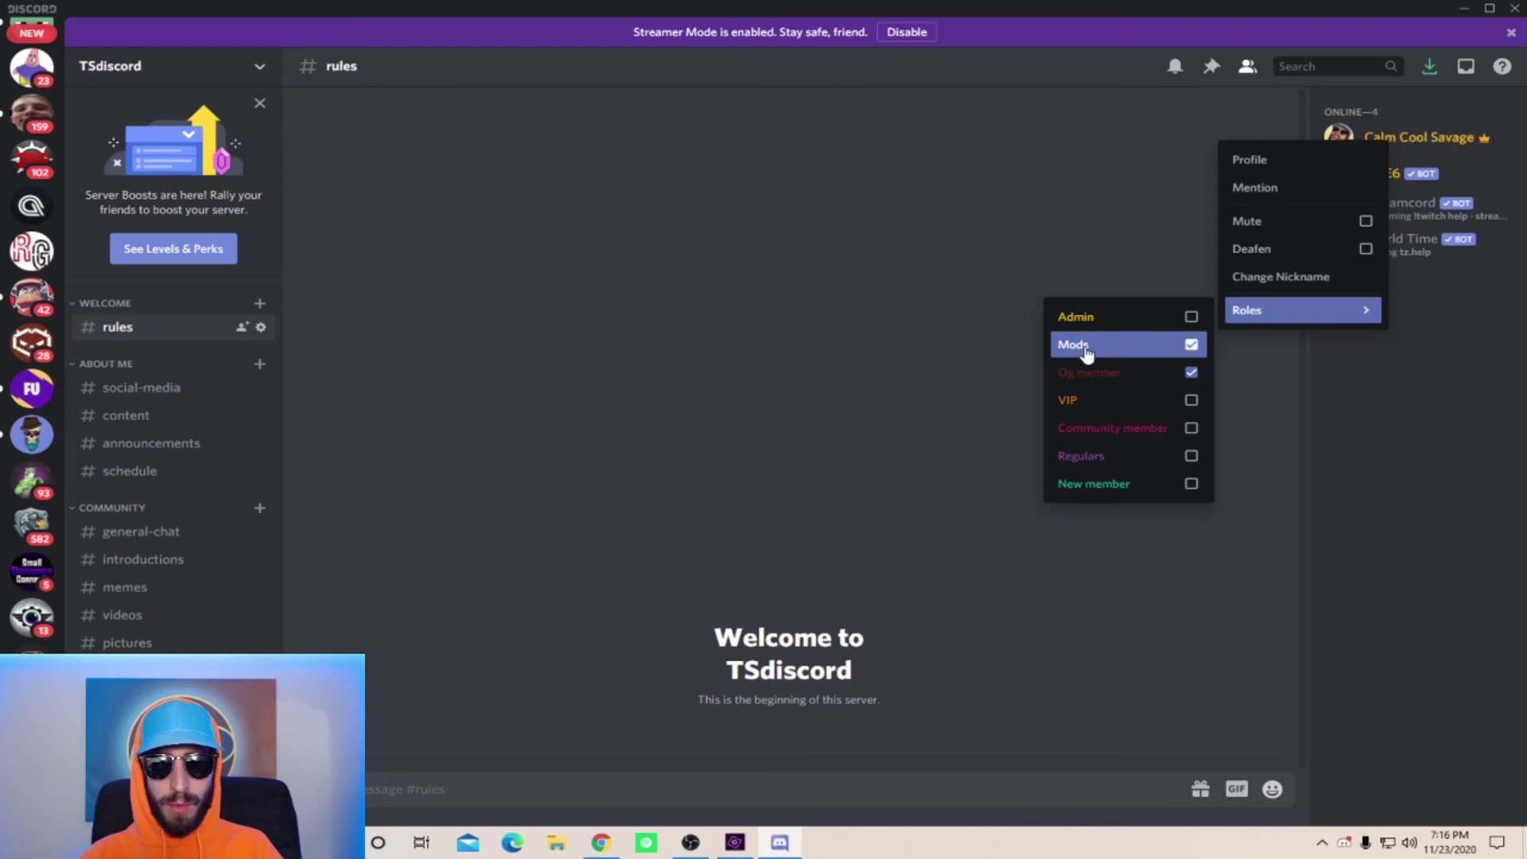